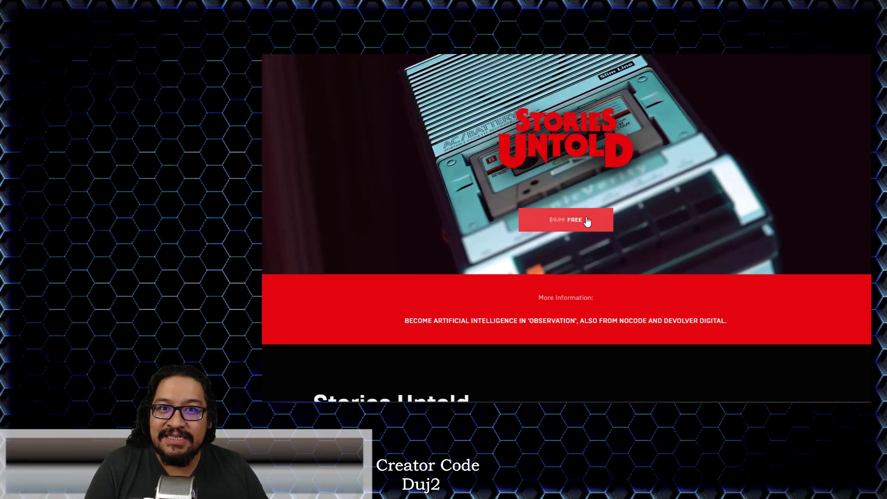
scroll(714, 202, "down", 2)
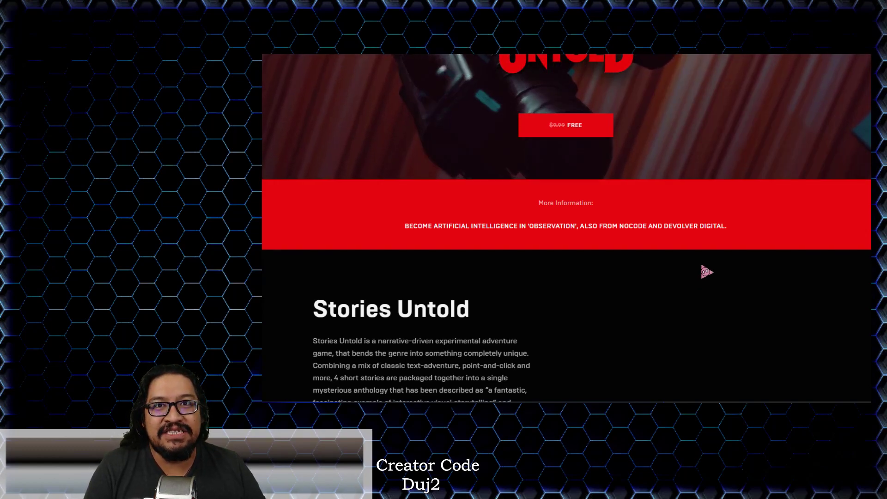
scroll(706, 272, "down", 3)
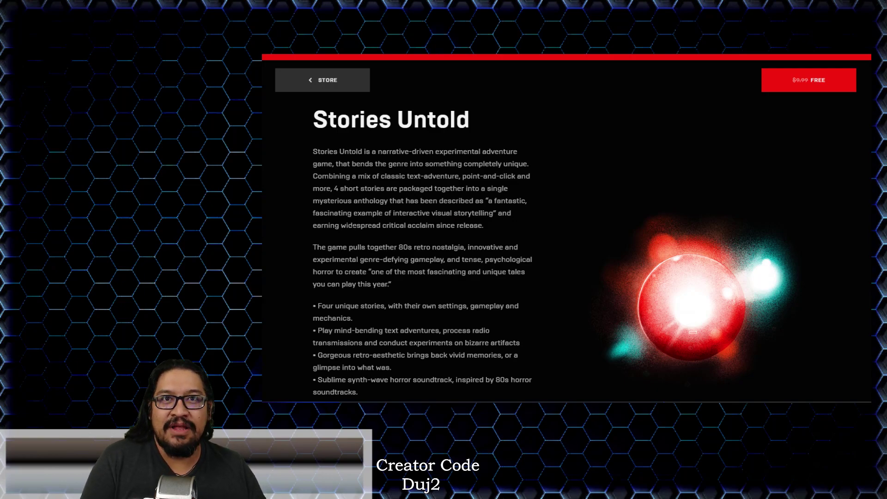
scroll(412, 244, "down", 1)
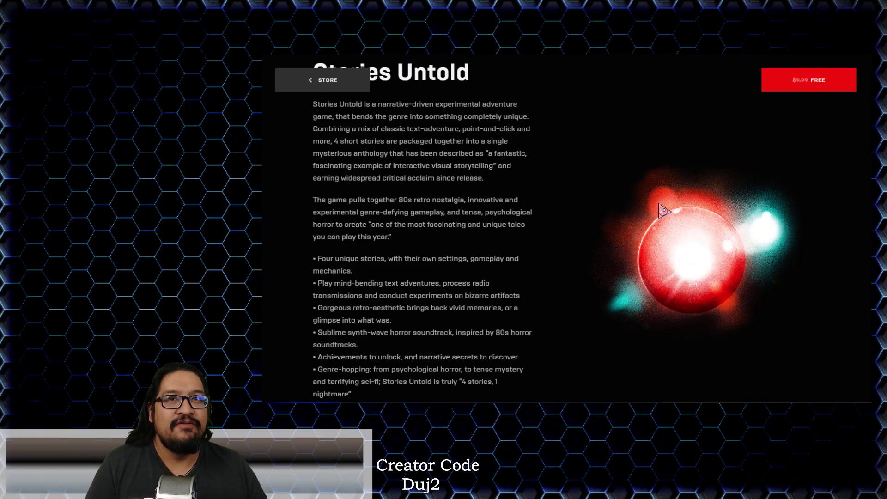
scroll(565, 205, "down", 1)
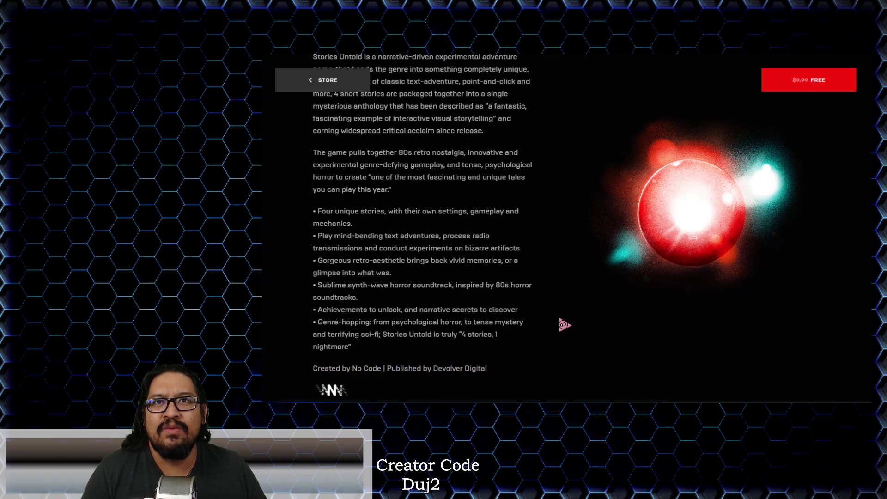
scroll(567, 313, "down", 1)
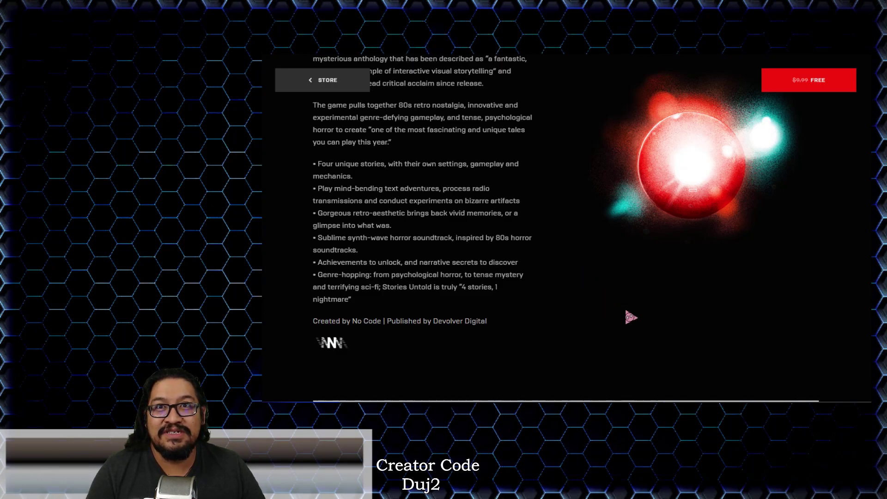
scroll(631, 330, "down", 2)
scroll(694, 331, "down", 2)
scroll(702, 325, "down", 2)
scroll(702, 325, "down", 2)
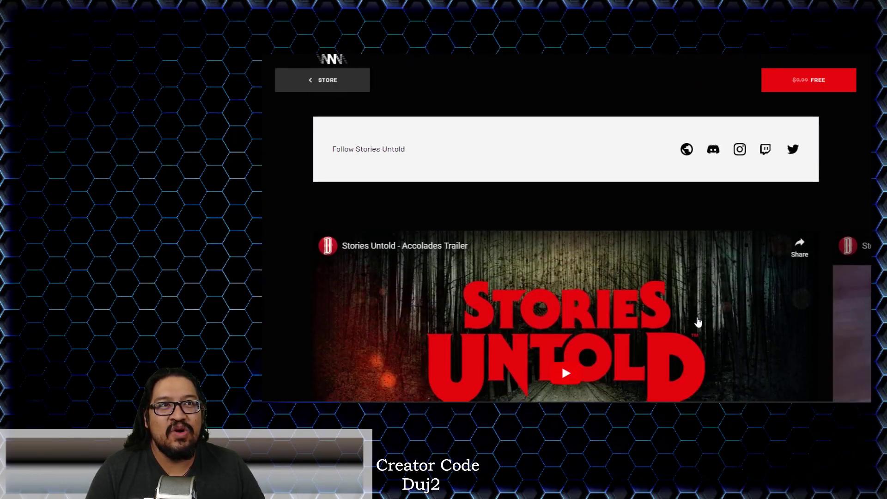
scroll(700, 322, "down", 3)
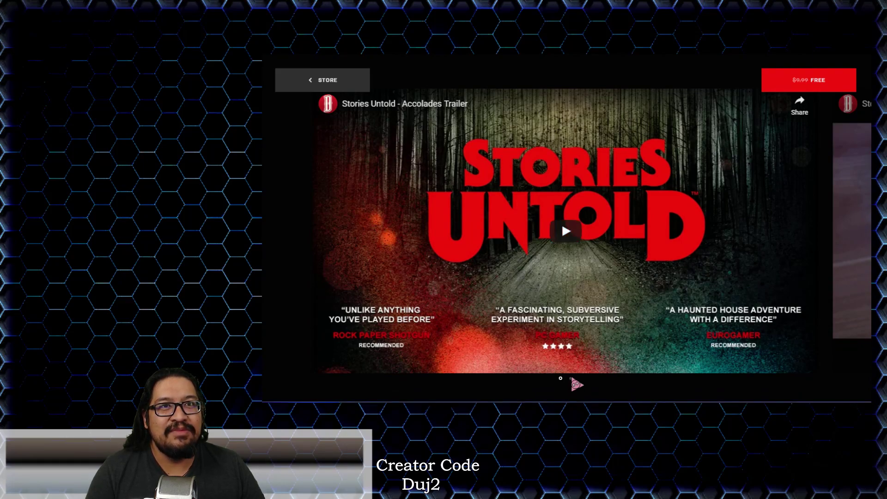
Switch the Stories Untold carousel to the 'Available Now' trailer using the second dot
left_click(570, 380)
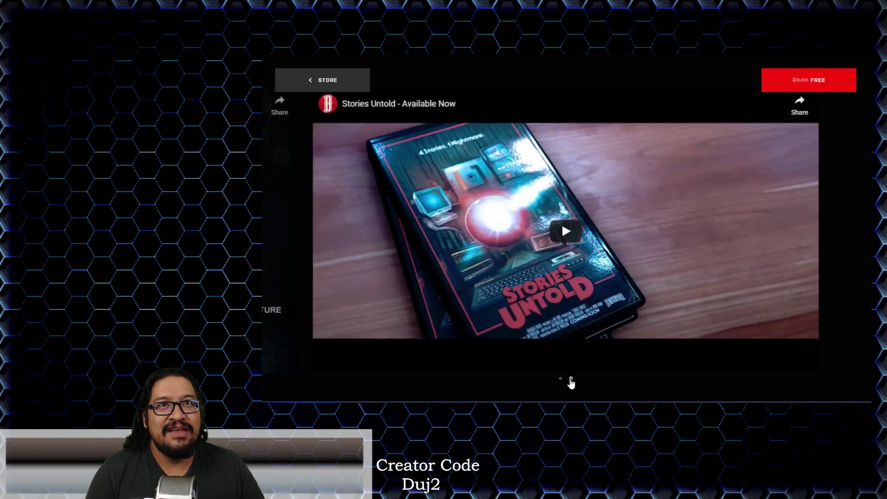
scroll(659, 283, "down", 5)
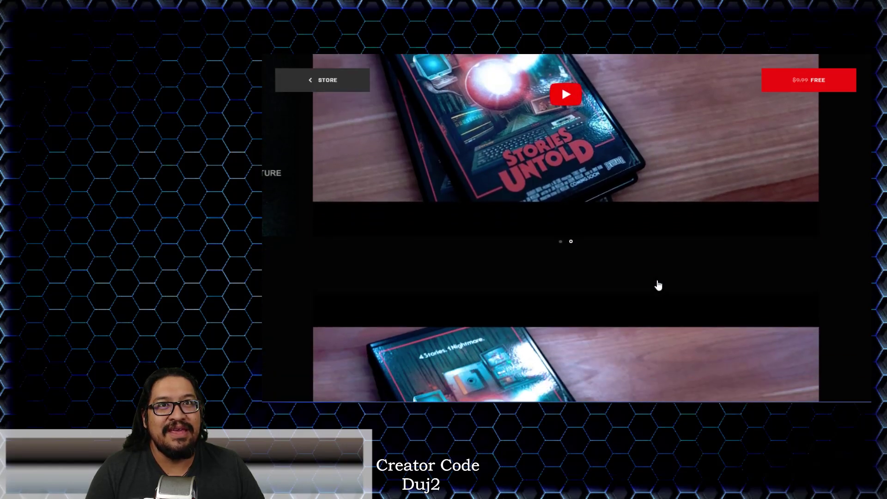
scroll(659, 285, "down", 5)
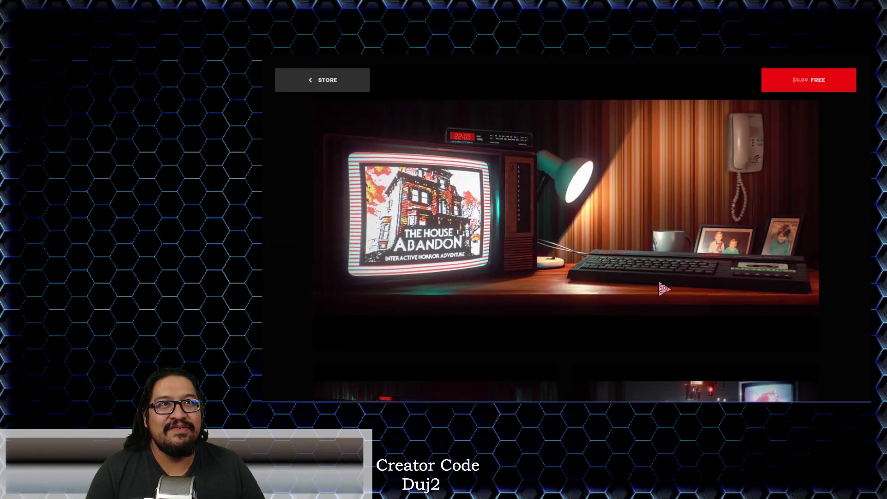
scroll(659, 295, "down", 3)
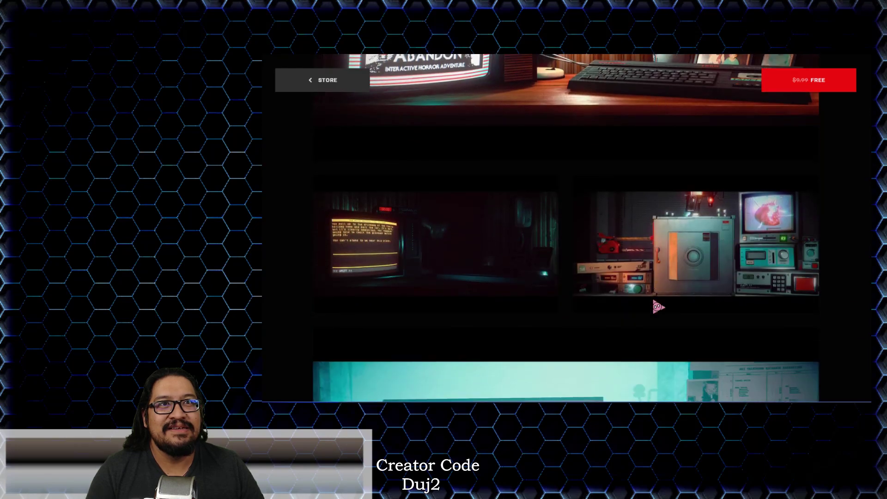
scroll(715, 239, "up", 2)
scroll(720, 239, "down", 2)
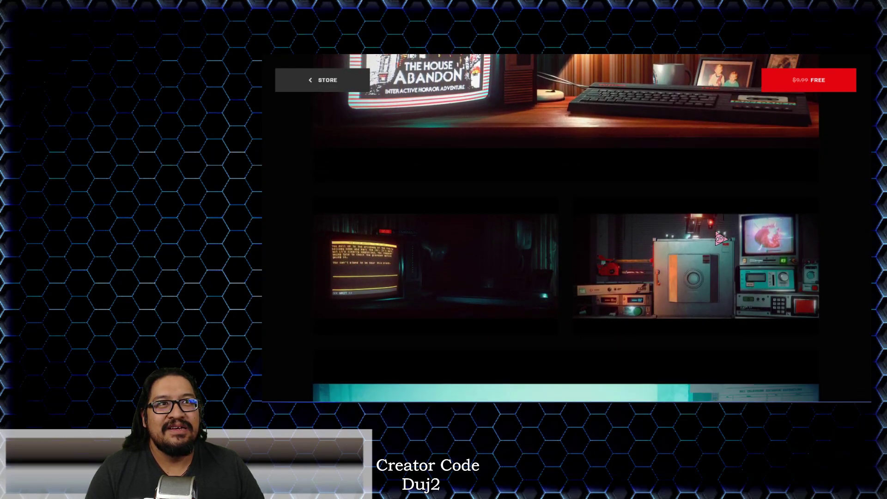
scroll(721, 239, "up", 2)
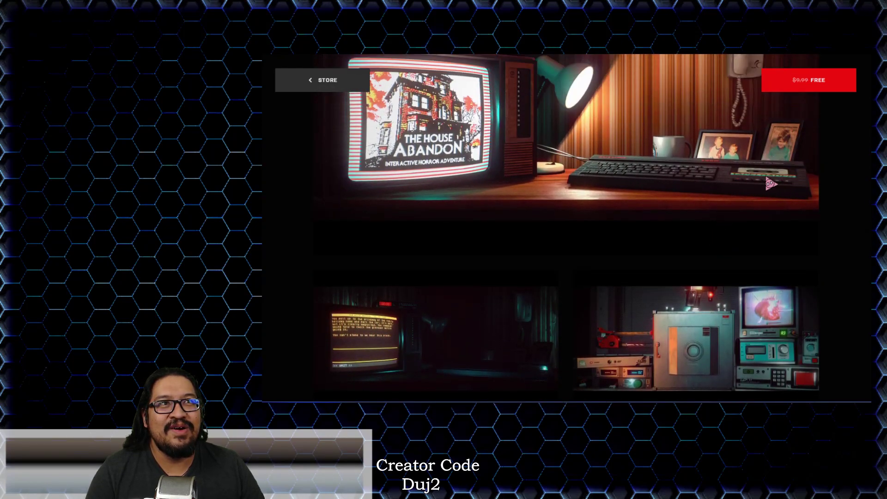
scroll(640, 171, "down", 3)
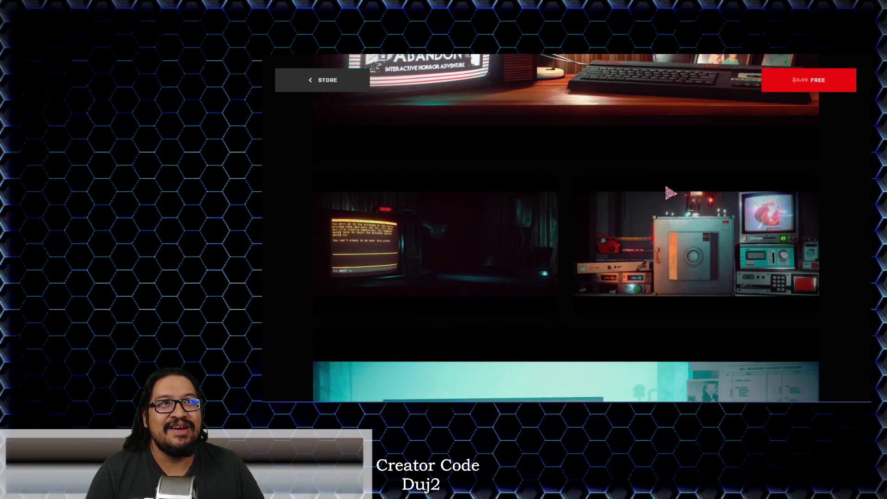
scroll(678, 208, "down", 5)
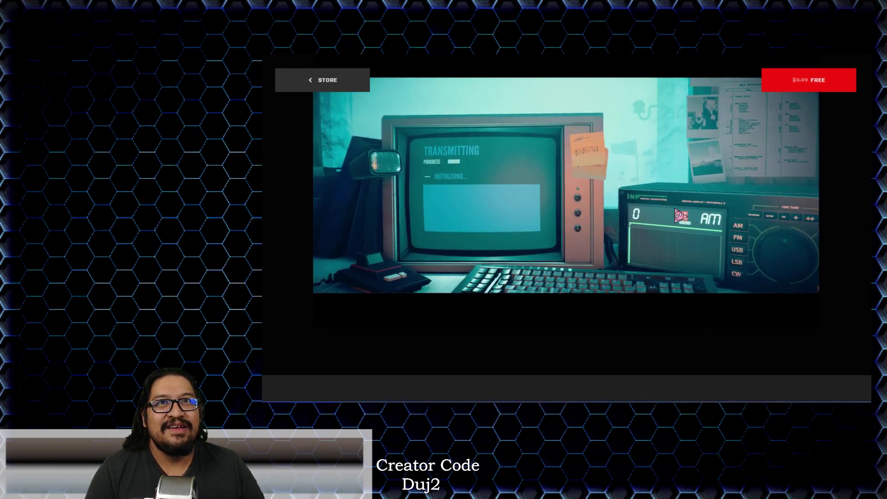
scroll(681, 217, "down", 4)
scroll(693, 226, "down", 1)
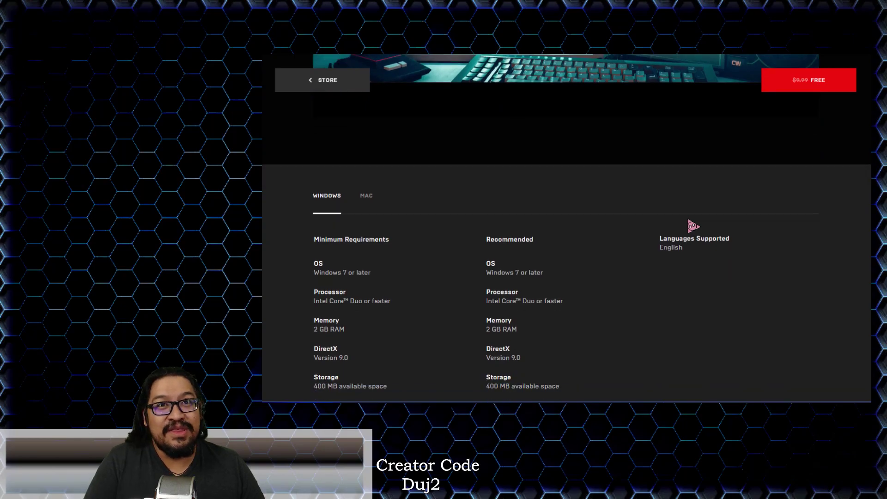
scroll(693, 234, "down", 2)
scroll(694, 233, "up", 5)
scroll(703, 248, "up", 5)
scroll(708, 244, "up", 5)
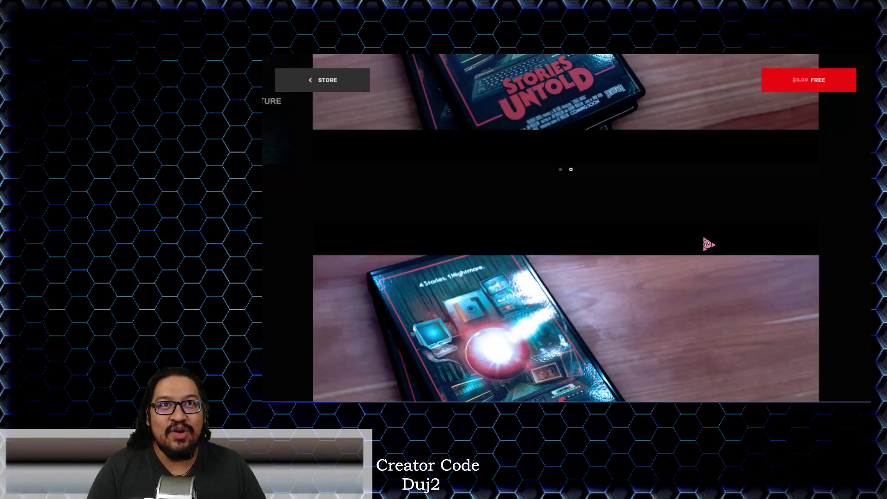
scroll(707, 246, "up", 5)
scroll(711, 260, "up", 5)
scroll(709, 270, "up", 3)
scroll(708, 278, "up", 3)
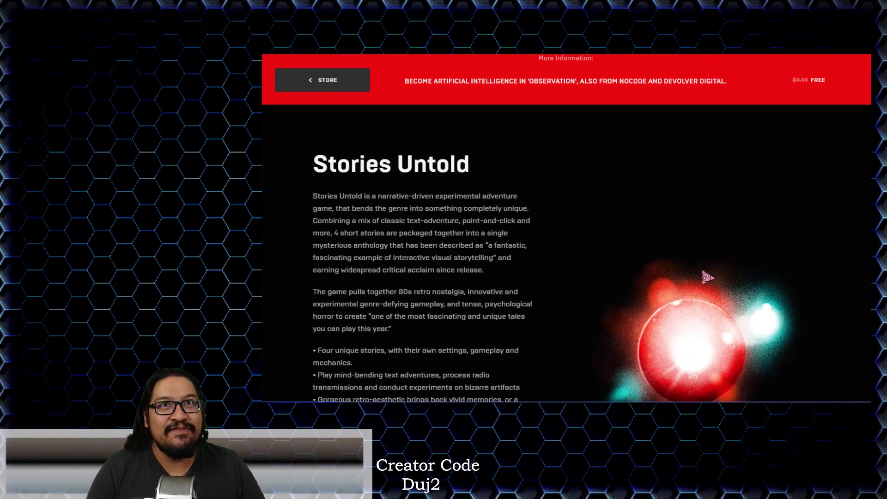
scroll(707, 278, "up", 3)
scroll(704, 289, "up", 2)
scroll(698, 293, "down", 4)
scroll(698, 293, "down", 7)
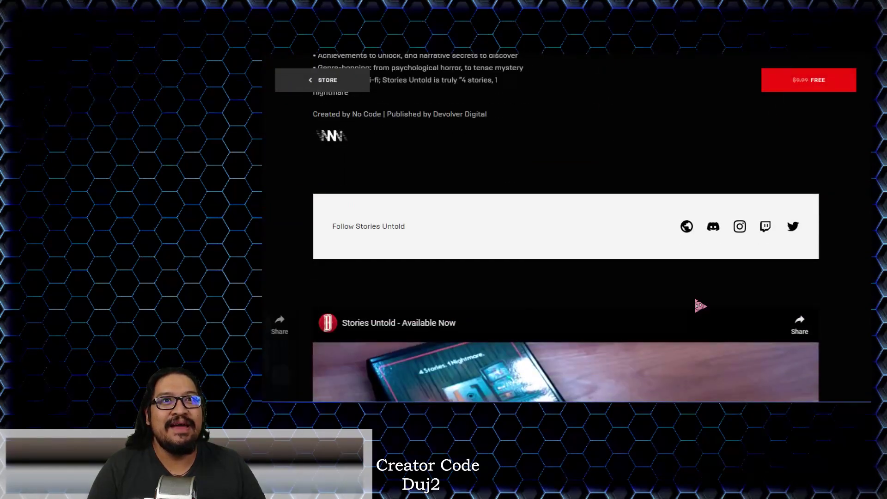
scroll(701, 306, "down", 4)
scroll(663, 291, "up", 1)
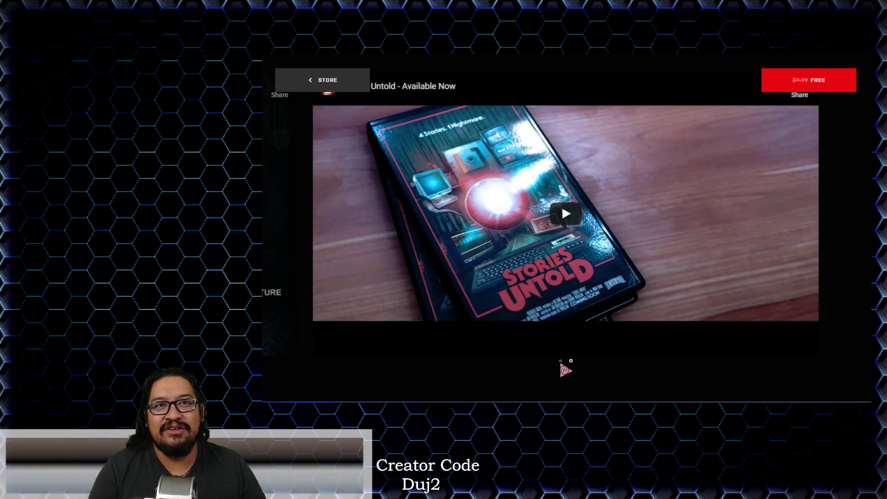
Return to the Accolades Trailer, start playing it, and adjust its volume slider
left_click(563, 365)
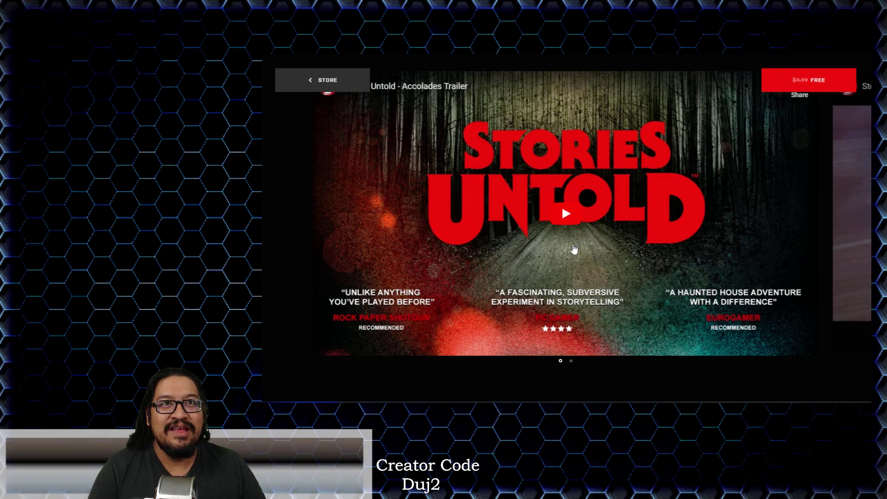
left_click(581, 227)
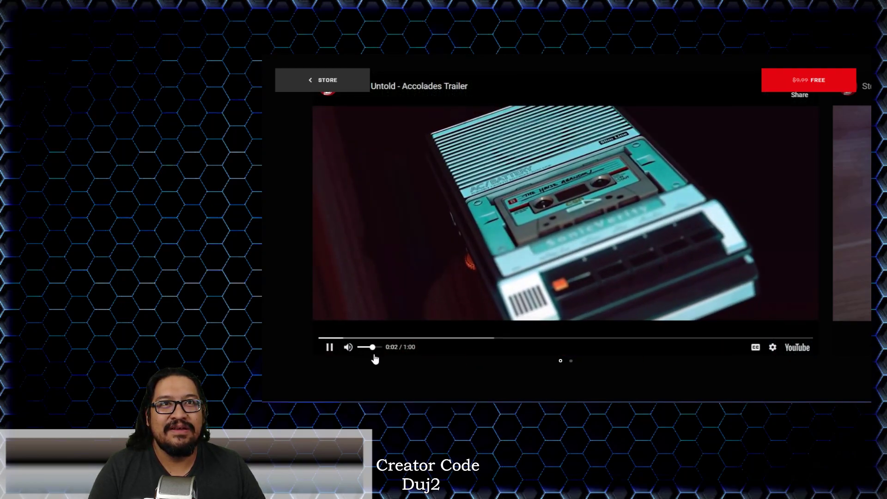
left_click(374, 359)
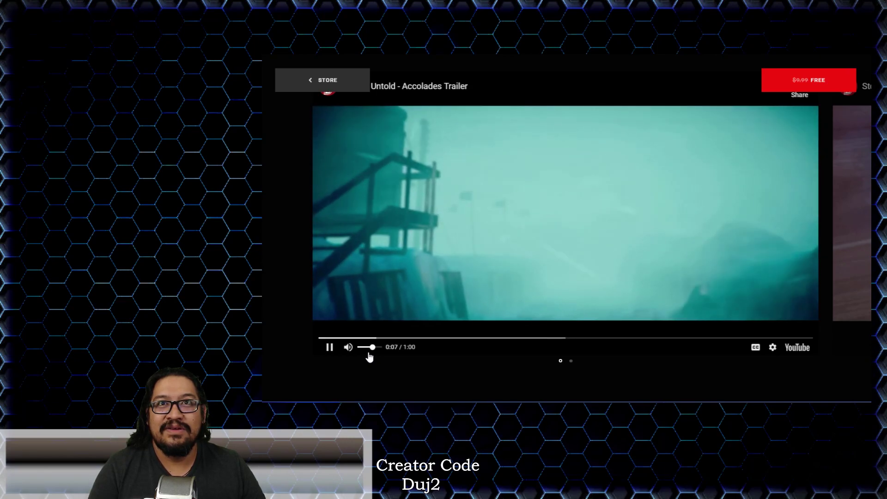
mouse_move(369, 355)
left_mouse_down()
mouse_move(364, 349)
mouse_move(370, 355)
left_mouse_up()
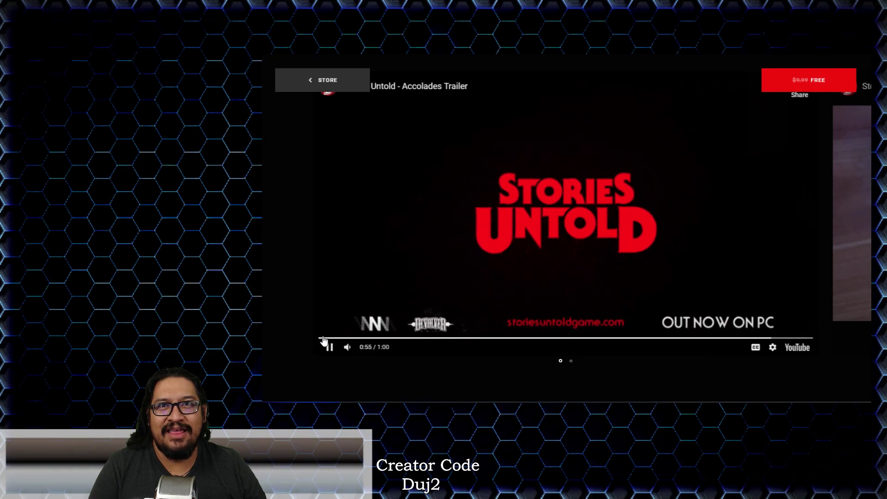
Pause the trailer near its end and go back to the store front
left_click(329, 351)
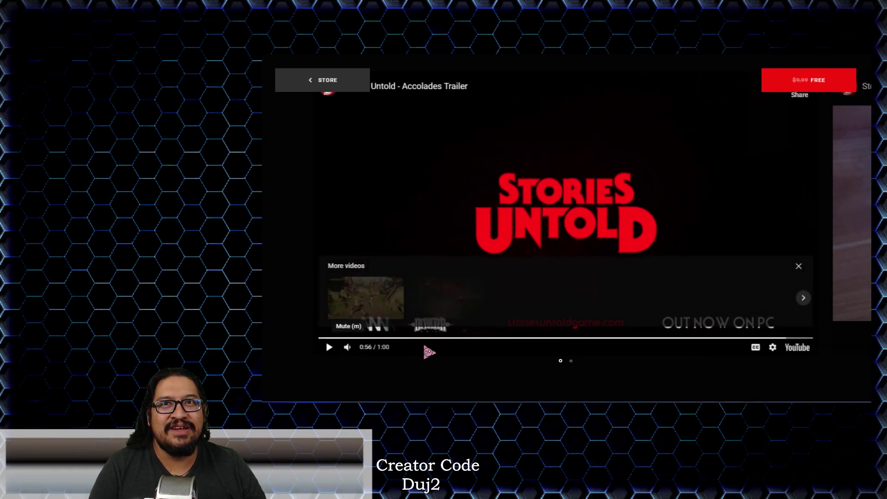
scroll(520, 368, "down", 10)
scroll(534, 372, "up", 7)
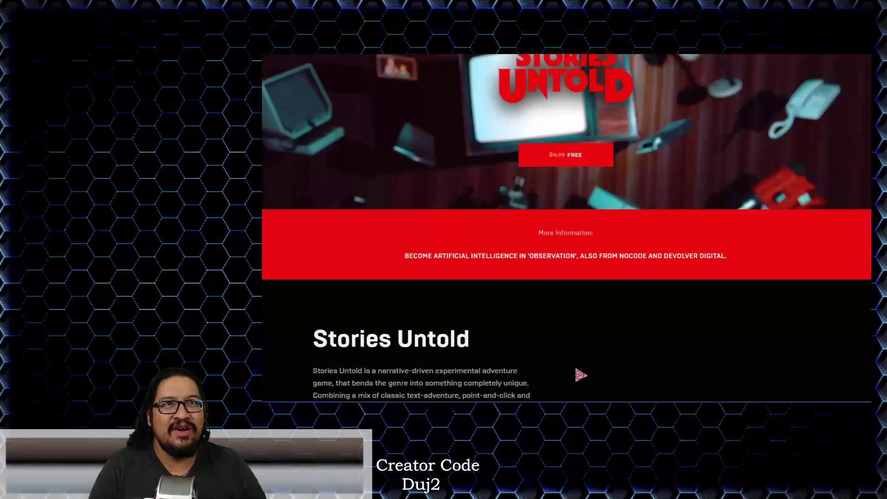
scroll(580, 372, "up", 3)
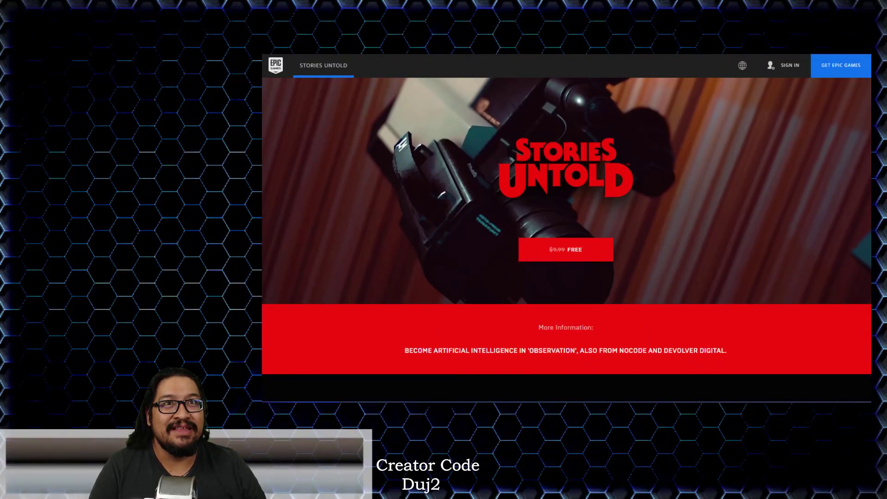
scroll(566, 229, "down", 1)
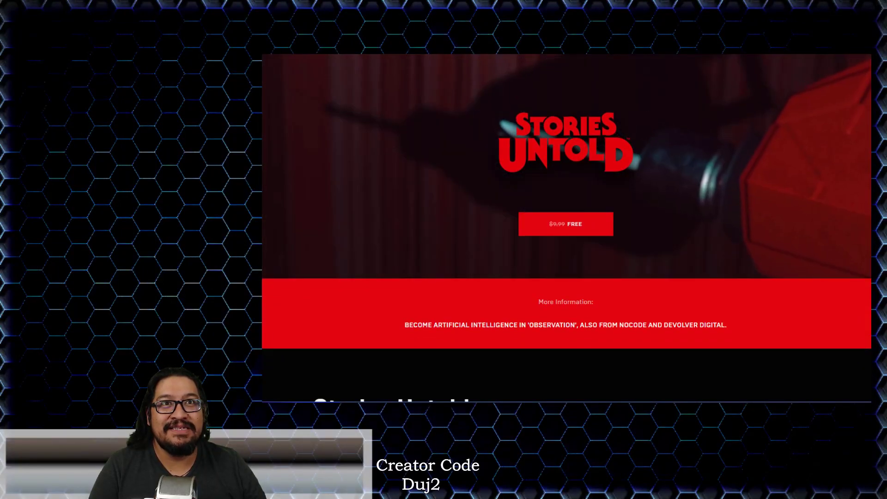
scroll(566, 229, "up", 1)
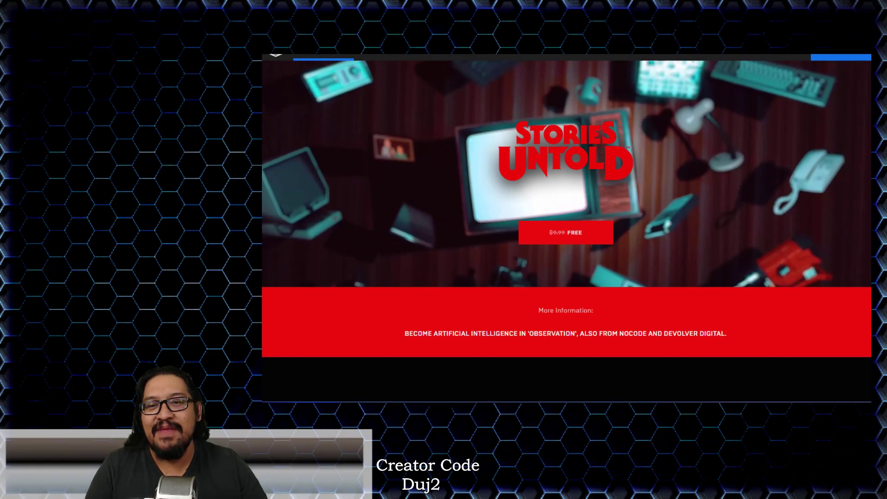
scroll(713, 157, "up", 1)
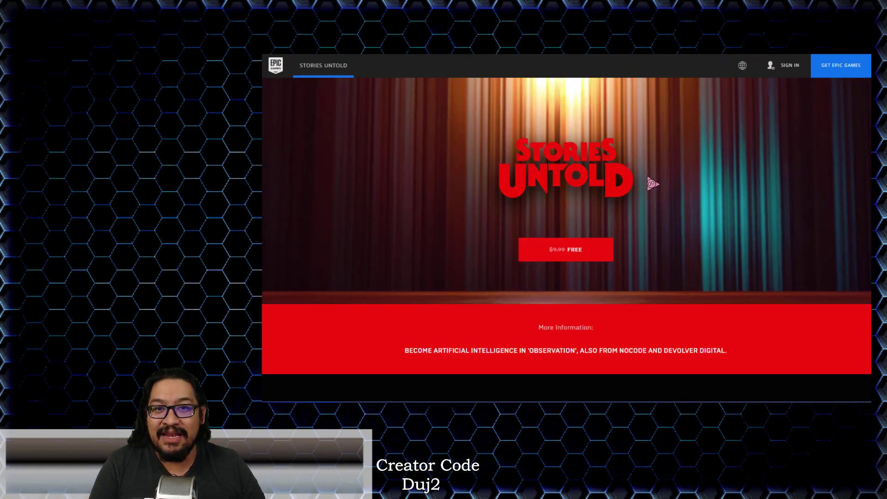
left_click(276, 65)
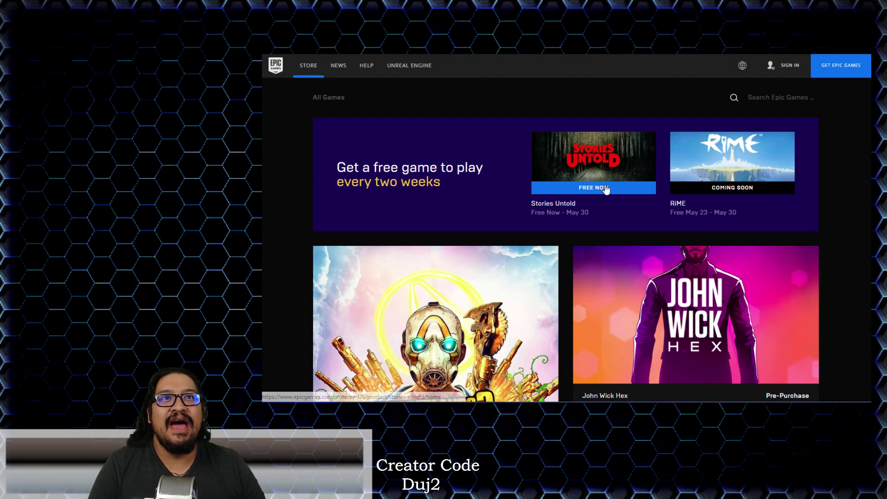
scroll(603, 188, "down", 3)
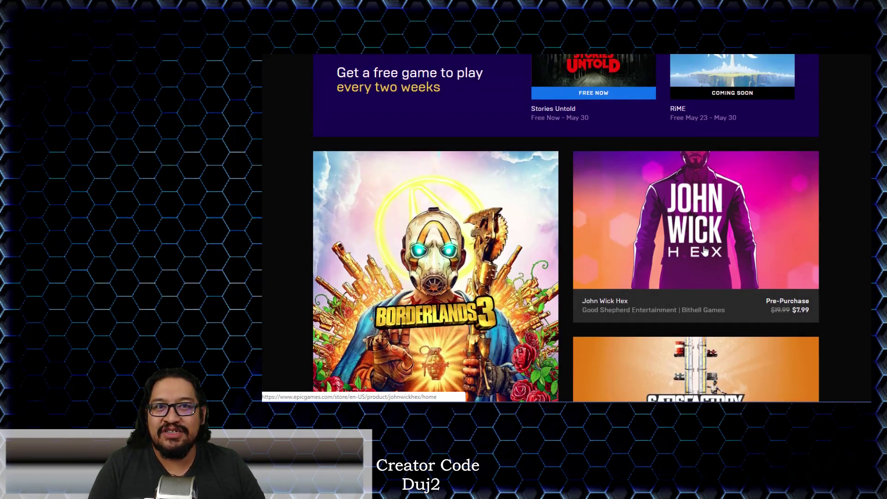
scroll(714, 247, "down", 5)
scroll(728, 251, "down", 5)
scroll(748, 253, "up", 5)
scroll(693, 229, "up", 7)
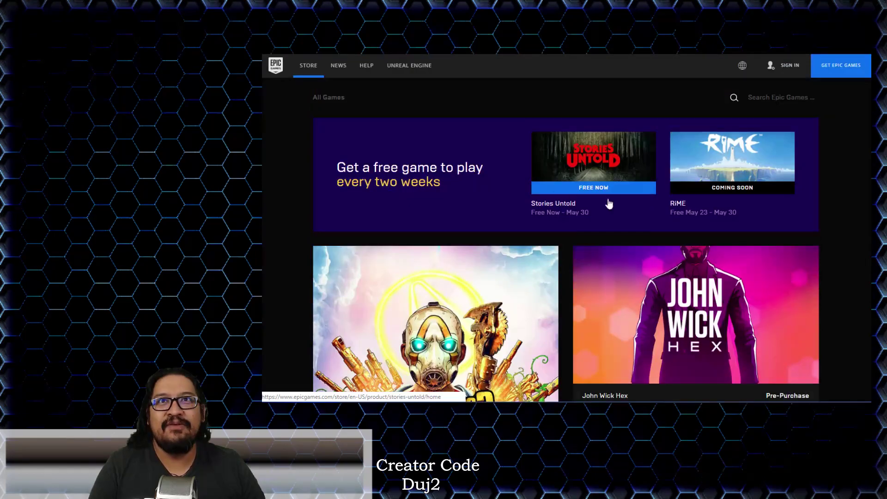
Open the News section and the 'Announcing the Epic Mega Sale' article
left_click(339, 65)
scroll(554, 182, "down", 1)
left_click(554, 182)
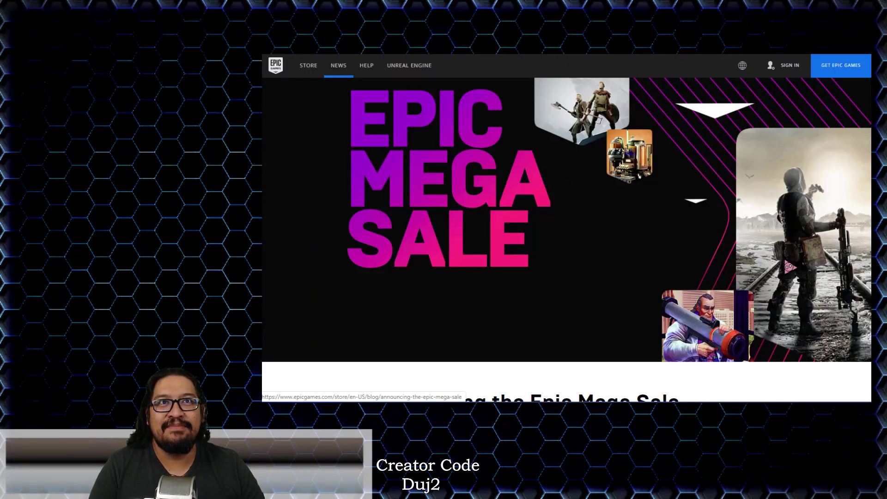
scroll(659, 298, "down", 3)
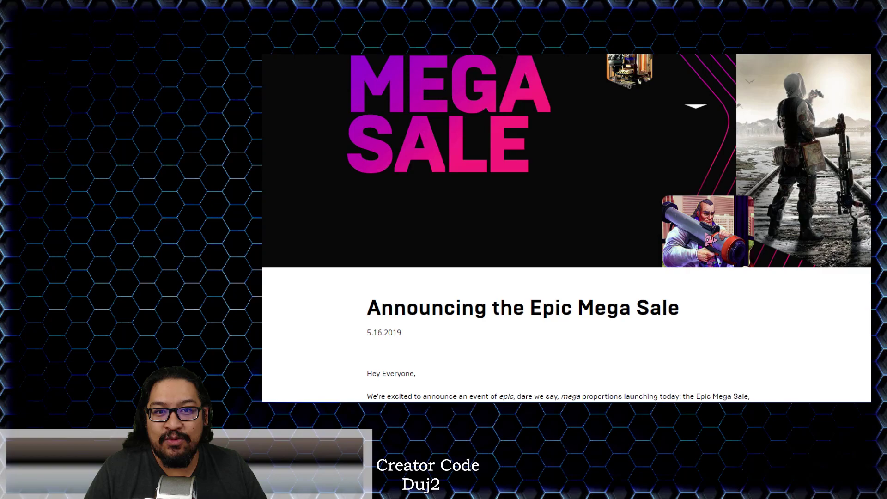
scroll(690, 226, "down", 5)
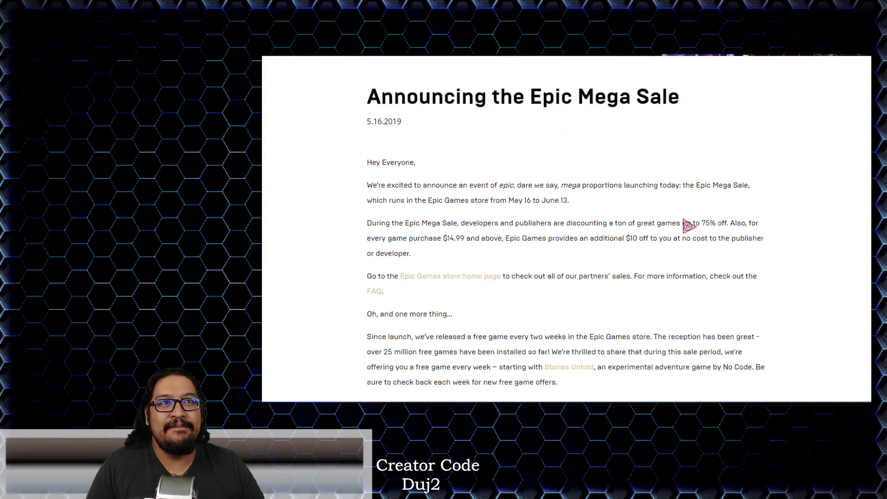
scroll(688, 225, "down", 1)
scroll(636, 293, "down", 2)
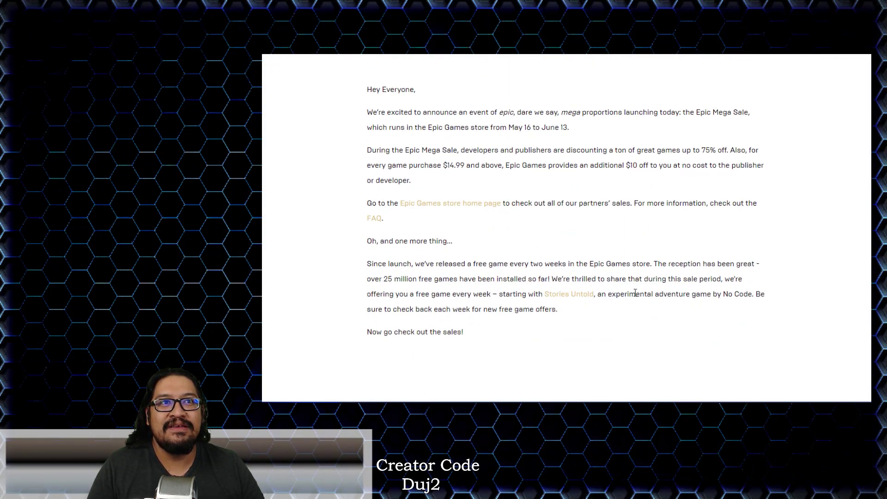
scroll(547, 334, "down", 1)
scroll(548, 334, "up", 2)
scroll(547, 333, "up", 3)
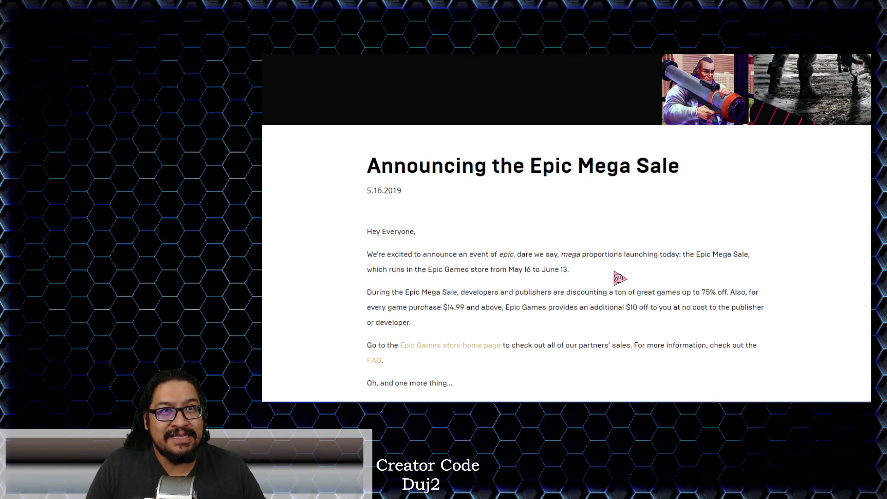
scroll(619, 278, "down", 2)
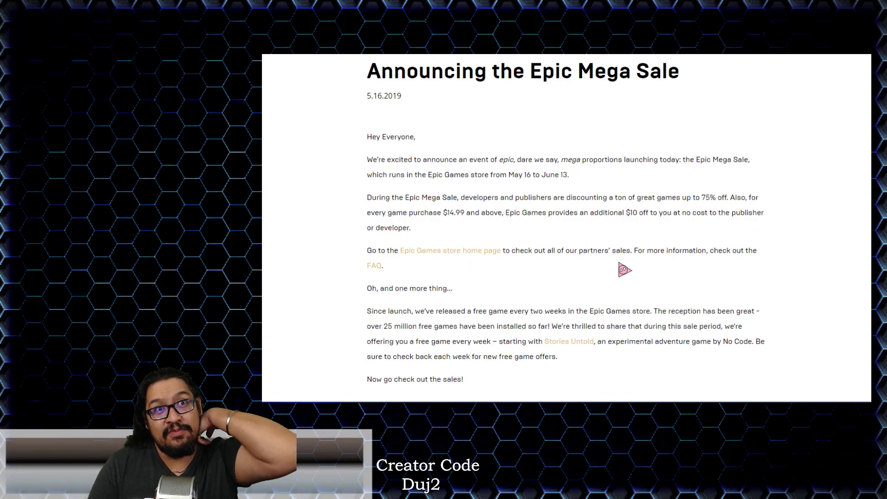
scroll(562, 255, "down", 1)
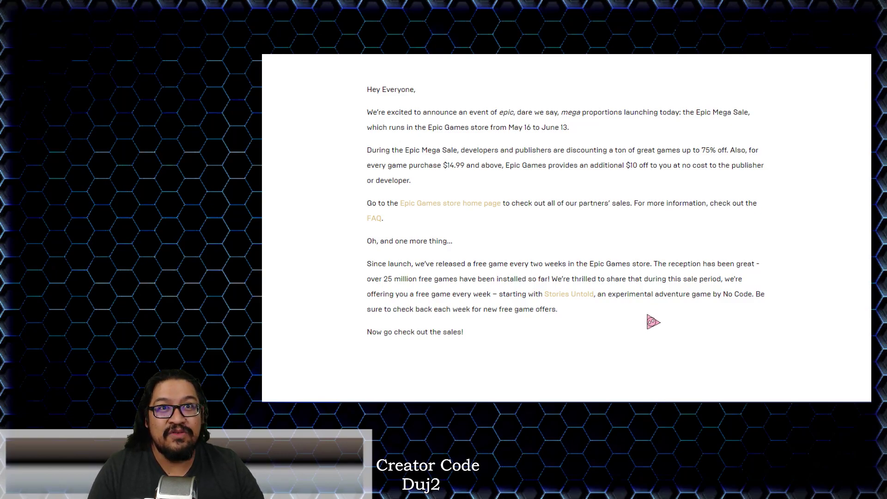
scroll(495, 351, "up", 5)
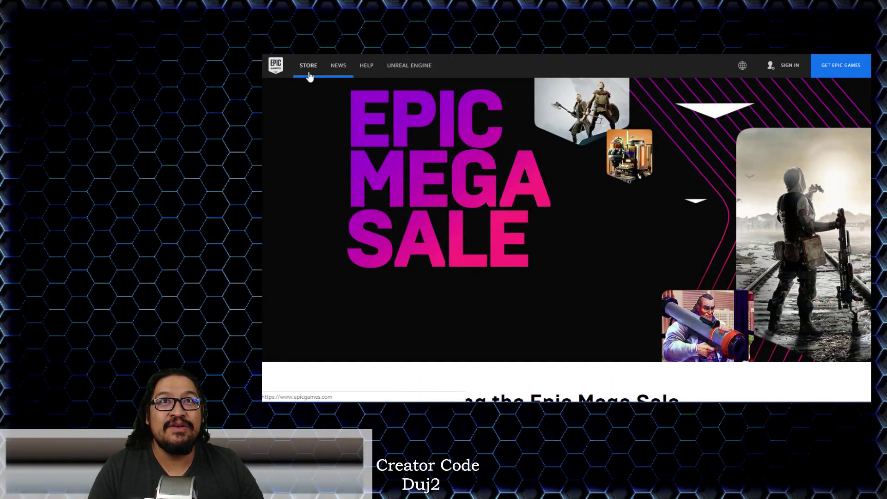
Return from the Mega Sale article to the store front via the Store tab
left_click(308, 70)
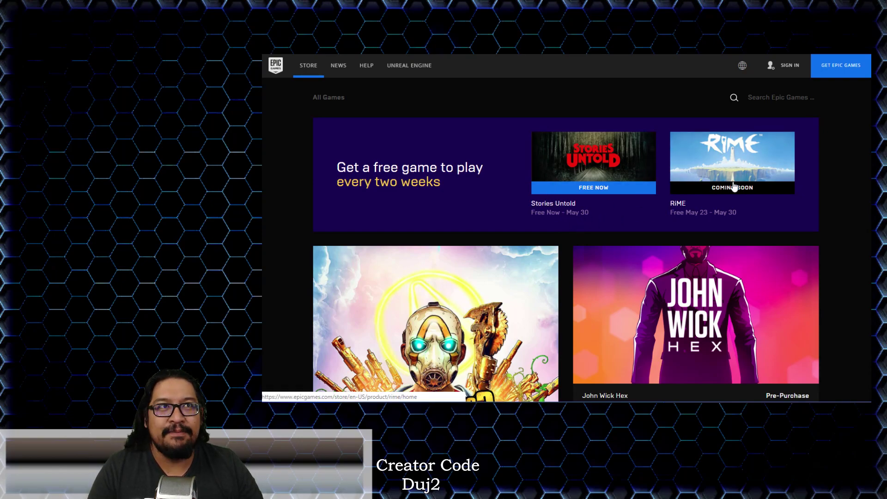
left_click(732, 143)
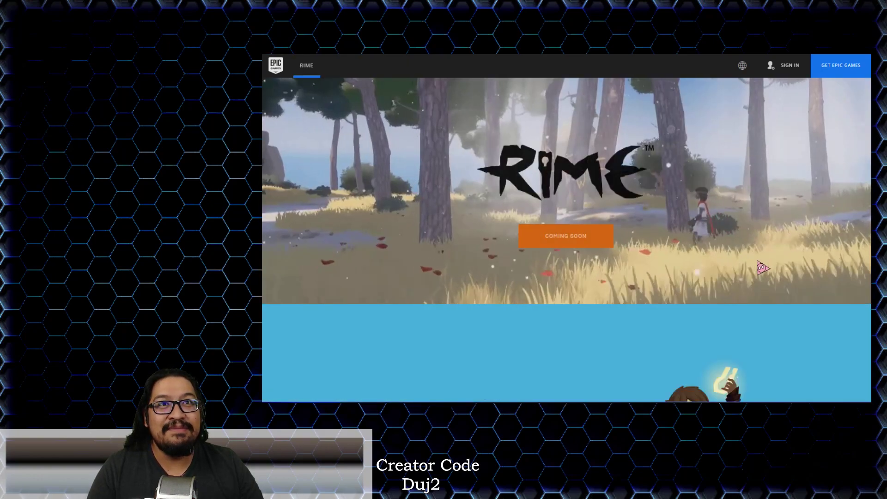
scroll(762, 269, "down", 2)
scroll(762, 270, "down", 2)
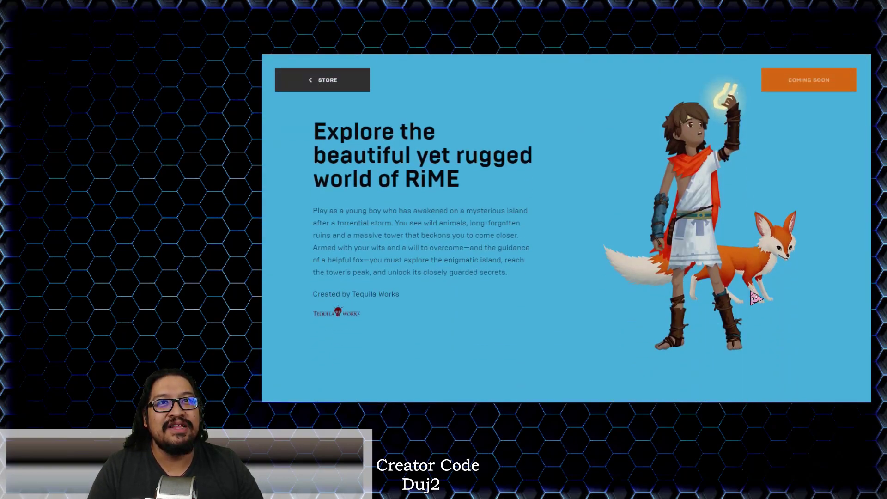
scroll(754, 297, "up", 3)
scroll(754, 298, "down", 5)
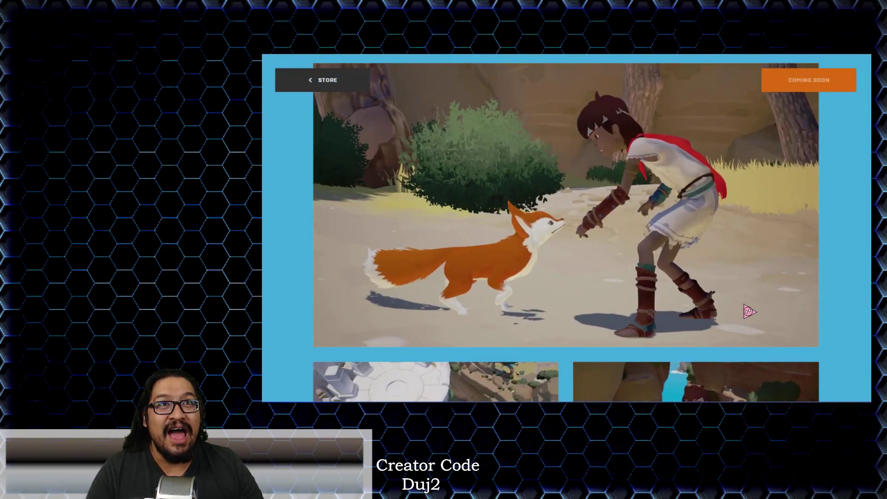
scroll(749, 311, "down", 3)
scroll(746, 319, "down", 3)
scroll(746, 321, "down", 3)
scroll(747, 324, "down", 3)
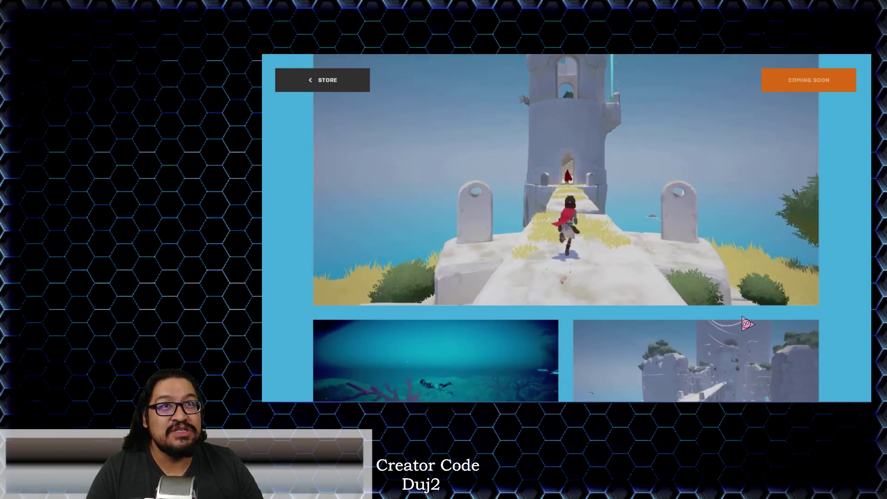
scroll(747, 323, "down", 3)
scroll(745, 323, "down", 3)
scroll(739, 330, "down", 3)
scroll(729, 316, "up", 3)
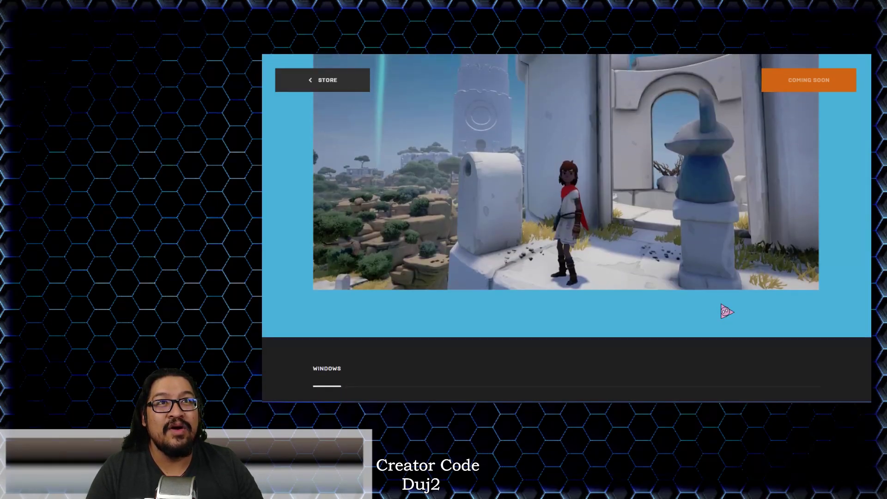
scroll(722, 306, "up", 5)
scroll(714, 292, "up", 5)
left_click(324, 81)
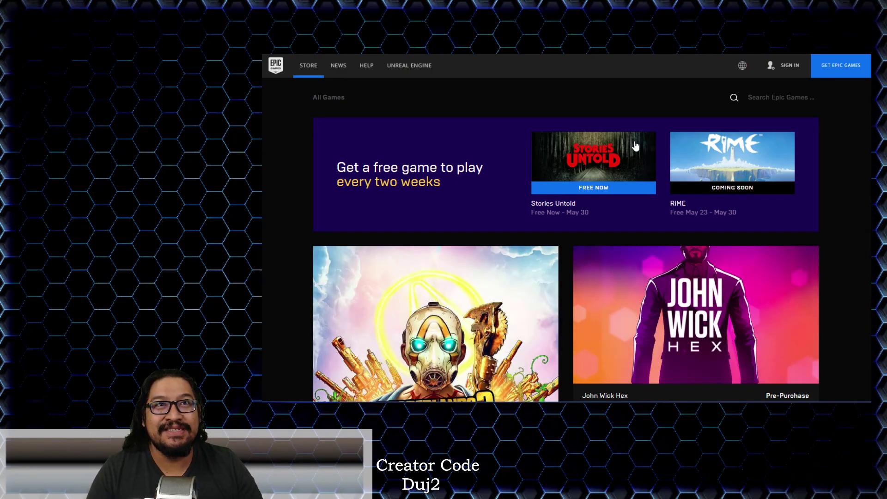
scroll(527, 201, "down", 5)
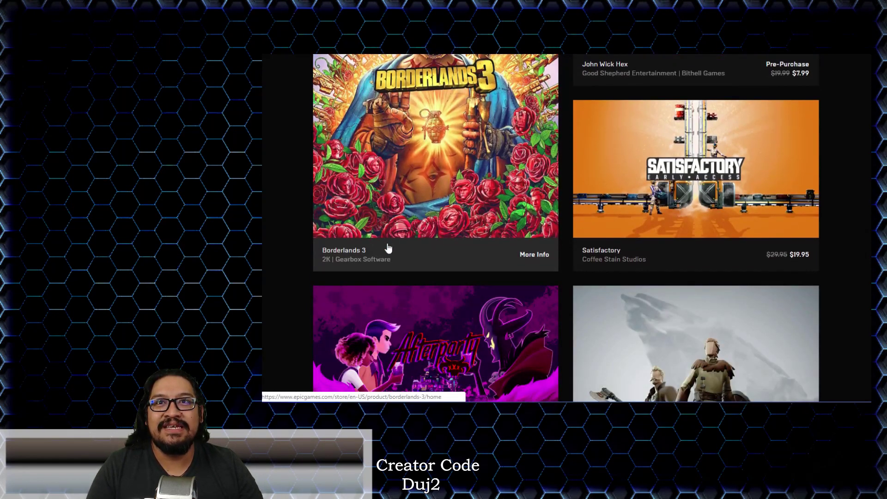
scroll(387, 249, "up", 1)
scroll(641, 193, "down", 2)
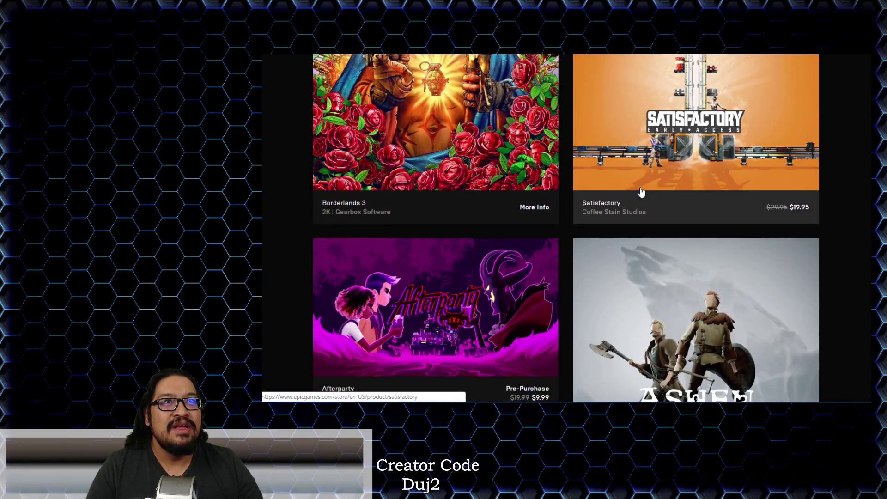
scroll(642, 194, "up", 1)
scroll(784, 236, "down", 2)
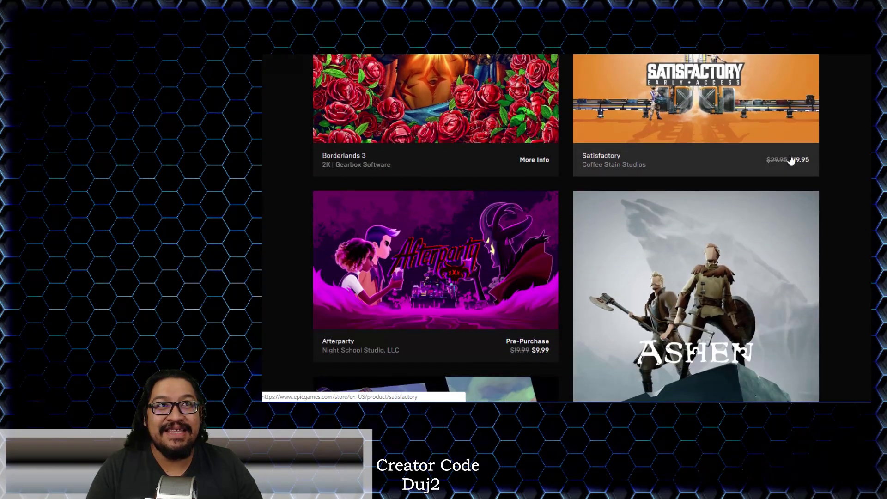
scroll(799, 200, "up", 1)
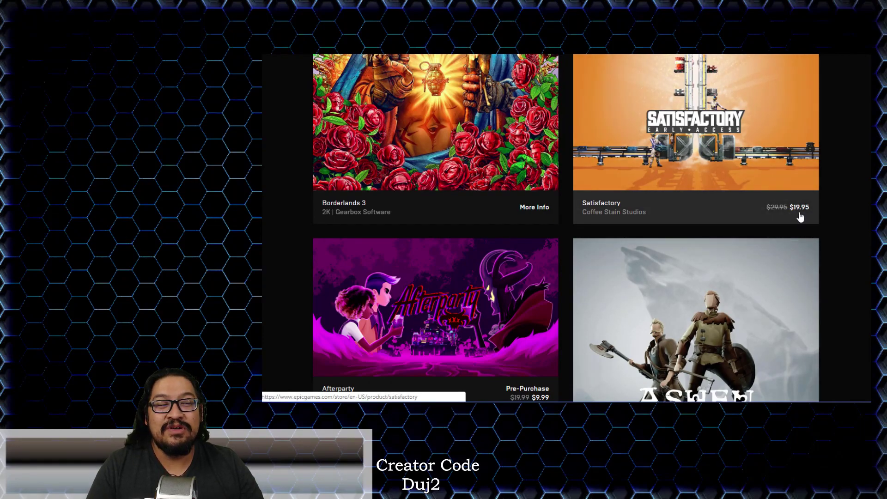
scroll(799, 218, "down", 2)
scroll(490, 235, "down", 1)
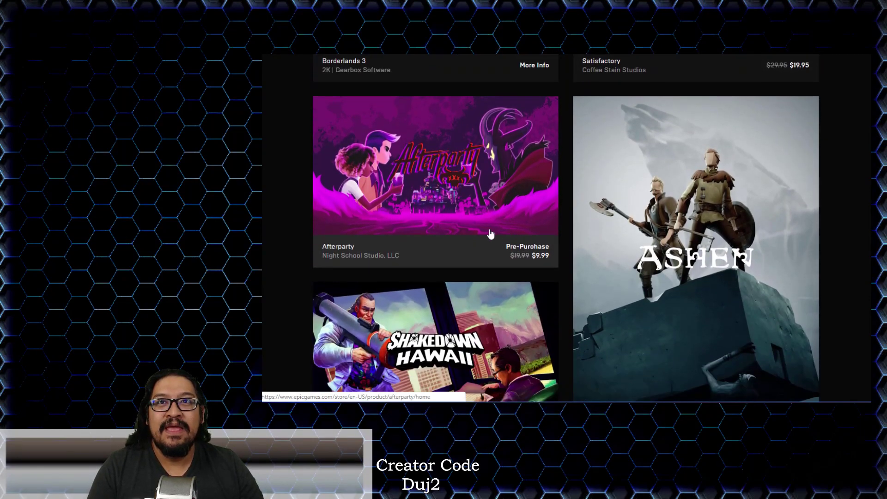
scroll(534, 255, "down", 2)
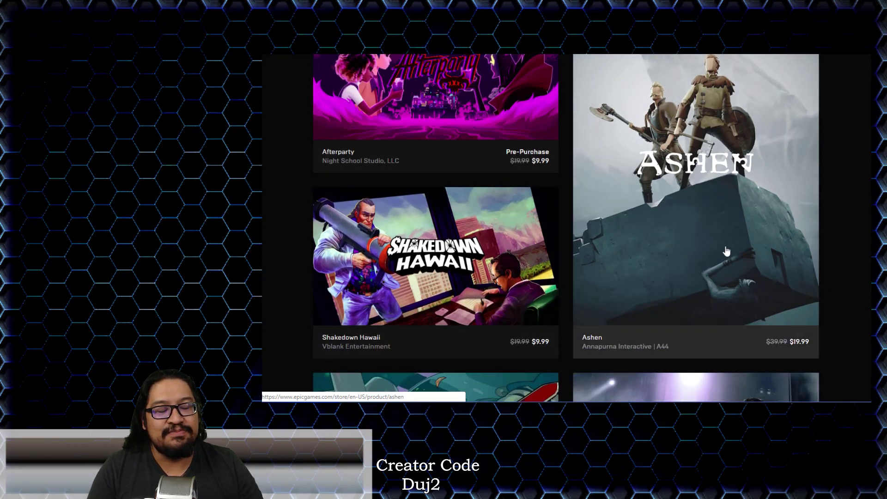
scroll(812, 340, "down", 3)
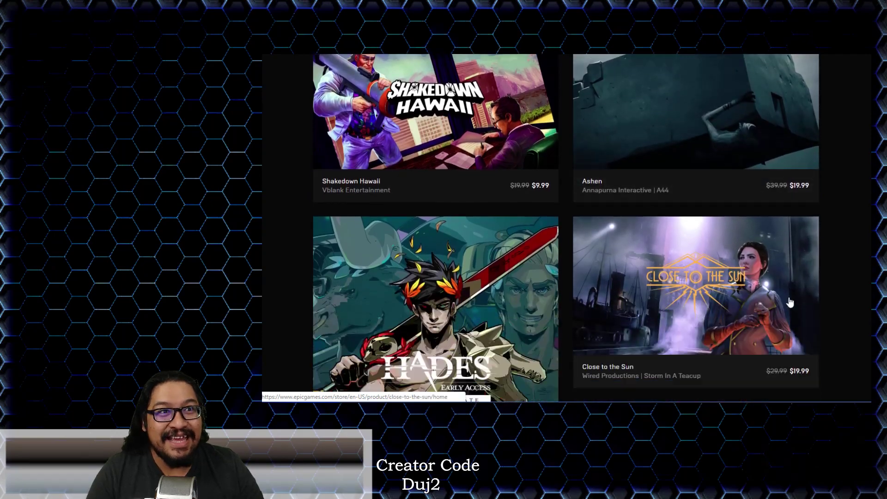
scroll(790, 301, "down", 2)
scroll(555, 264, "down", 2)
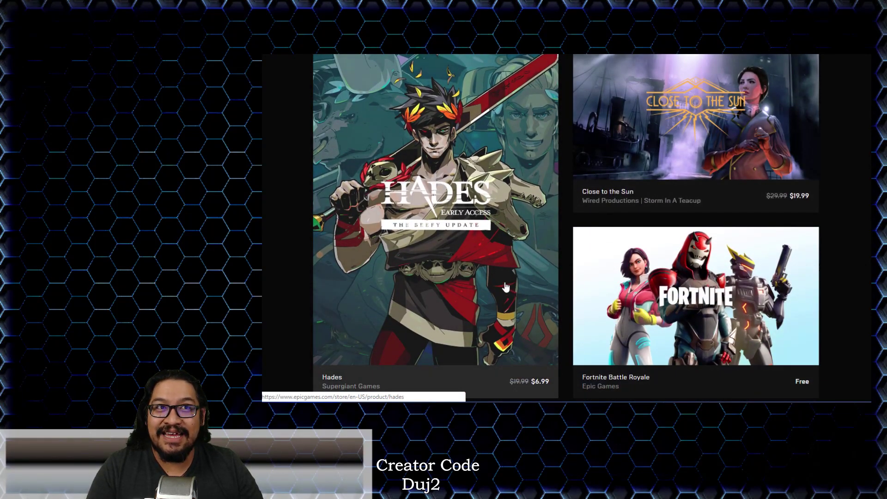
scroll(615, 142, "down", 3)
scroll(694, 208, "down", 4)
scroll(762, 279, "down", 2)
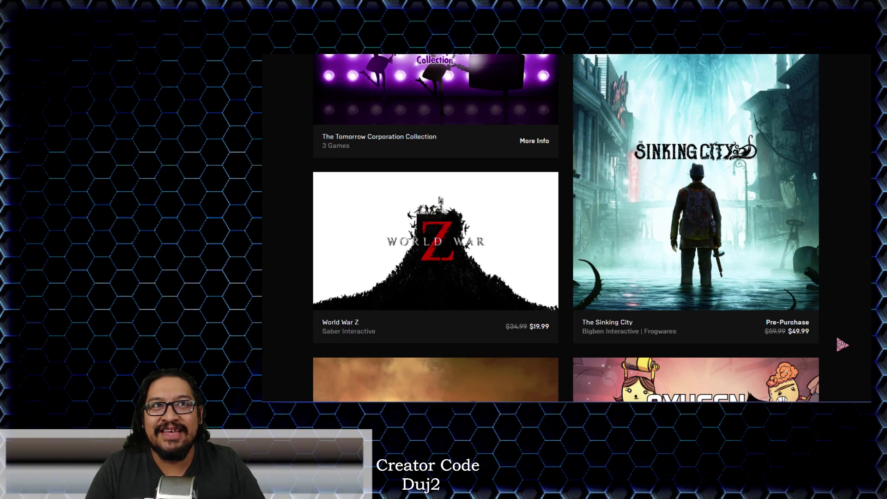
scroll(833, 326, "down", 3)
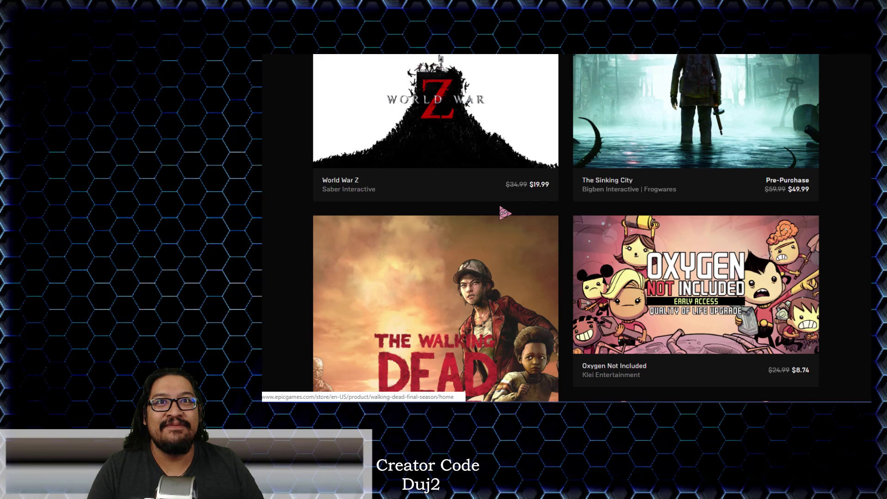
scroll(523, 201, "down", 3)
scroll(743, 192, "down", 3)
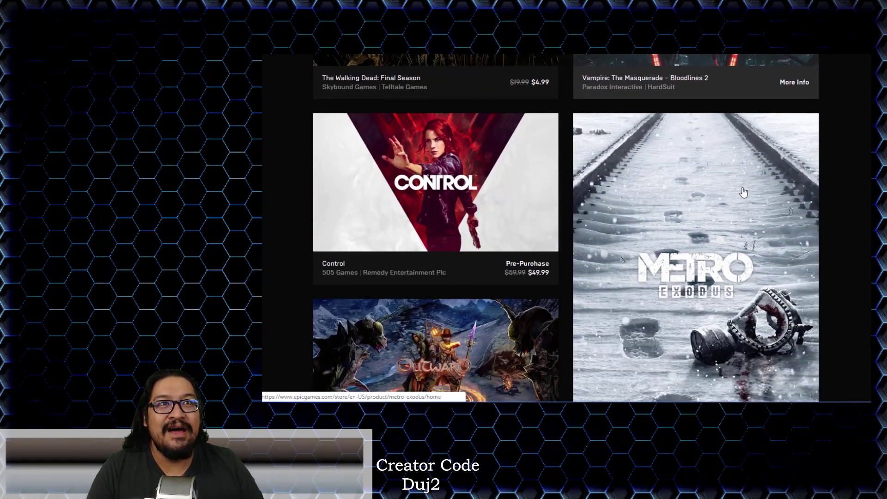
scroll(743, 192, "down", 2)
scroll(832, 335, "down", 3)
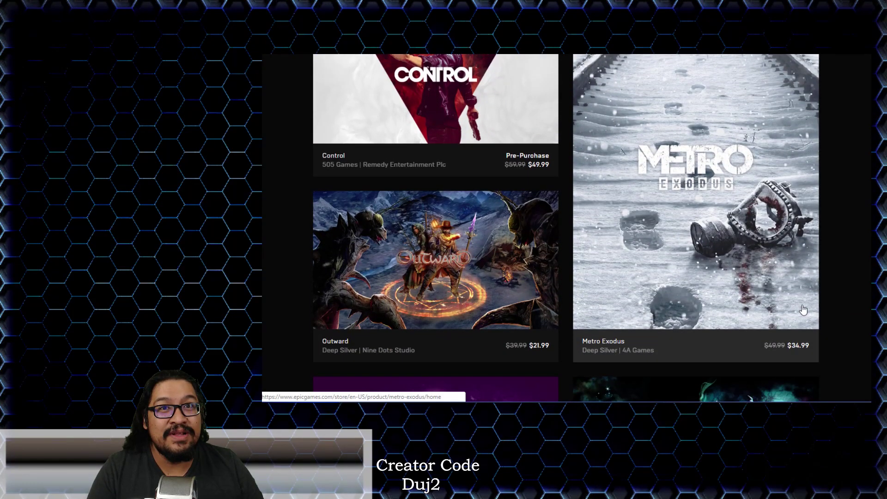
scroll(678, 223, "down", 3)
scroll(462, 204, "down", 2)
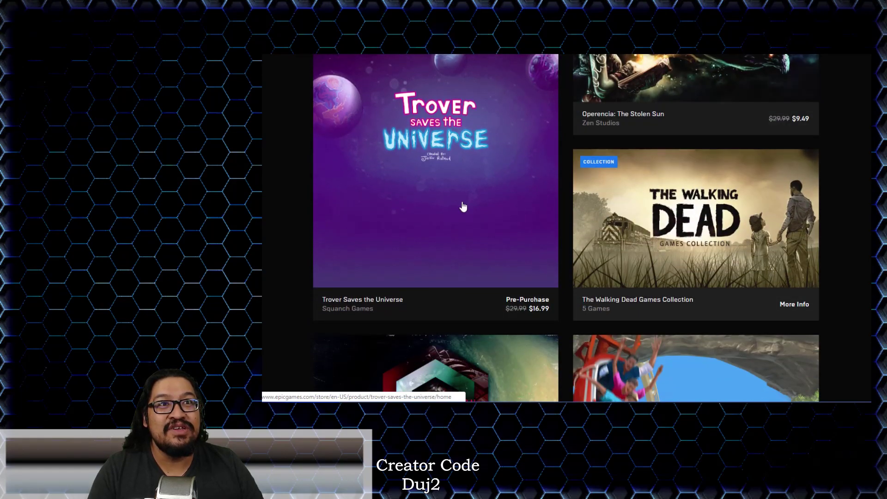
scroll(686, 229, "down", 2)
scroll(686, 229, "down", 2)
scroll(583, 247, "down", 2)
scroll(582, 247, "down", 1)
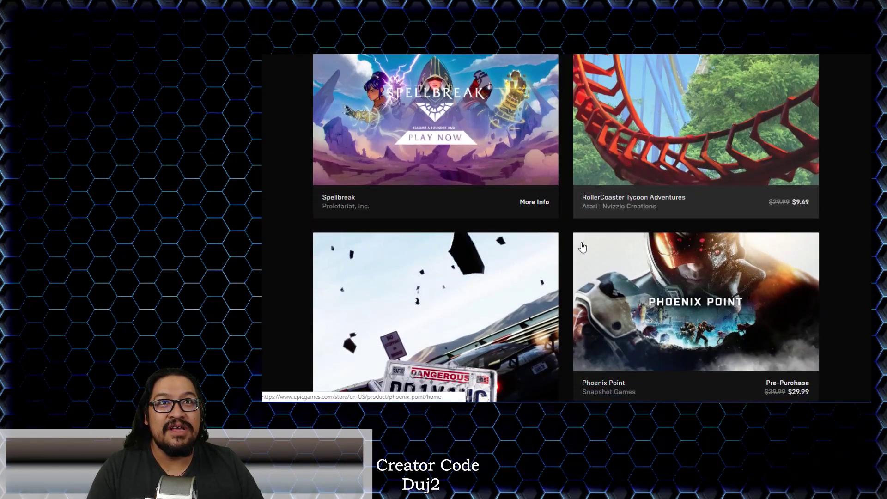
scroll(581, 249, "up", 1)
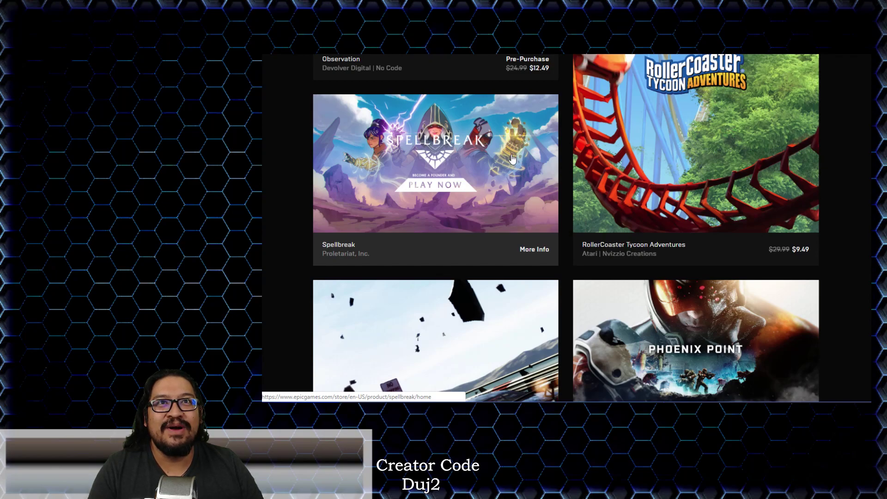
scroll(506, 173, "down", 3)
scroll(531, 149, "down", 1)
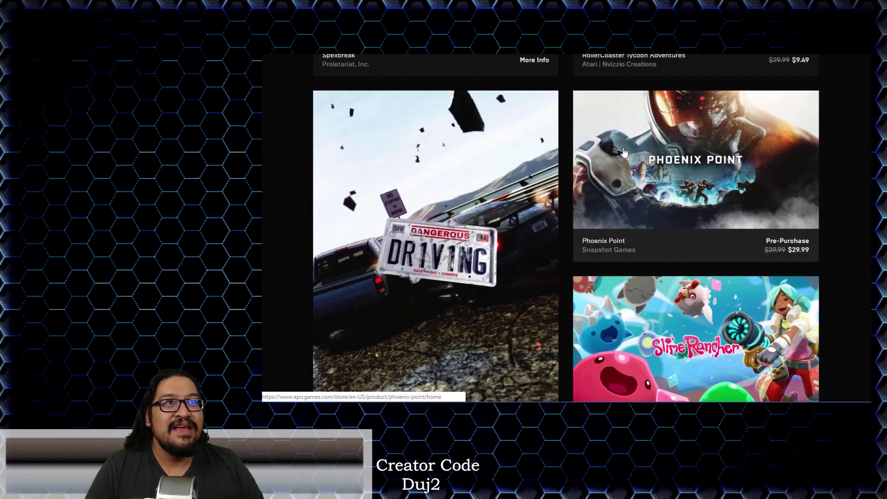
scroll(756, 180, "down", 3)
scroll(761, 208, "down", 2)
scroll(624, 236, "down", 2)
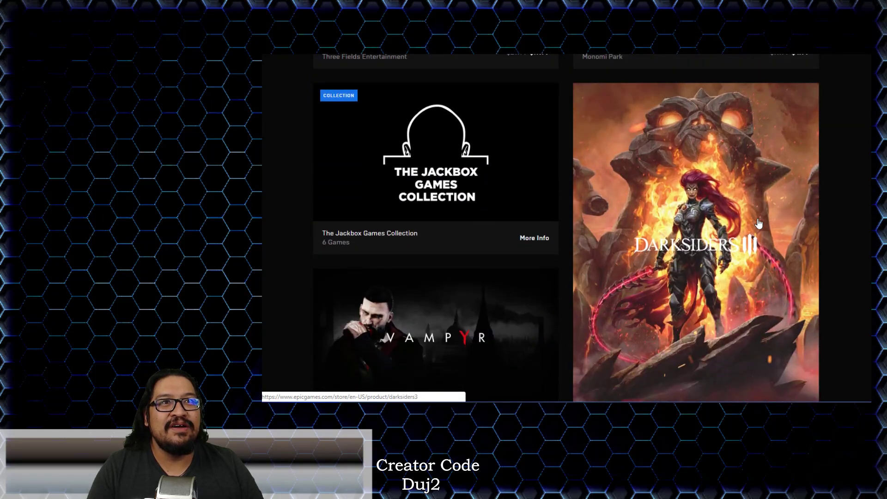
scroll(441, 270, "down", 2)
scroll(441, 271, "down", 2)
scroll(684, 272, "down", 2)
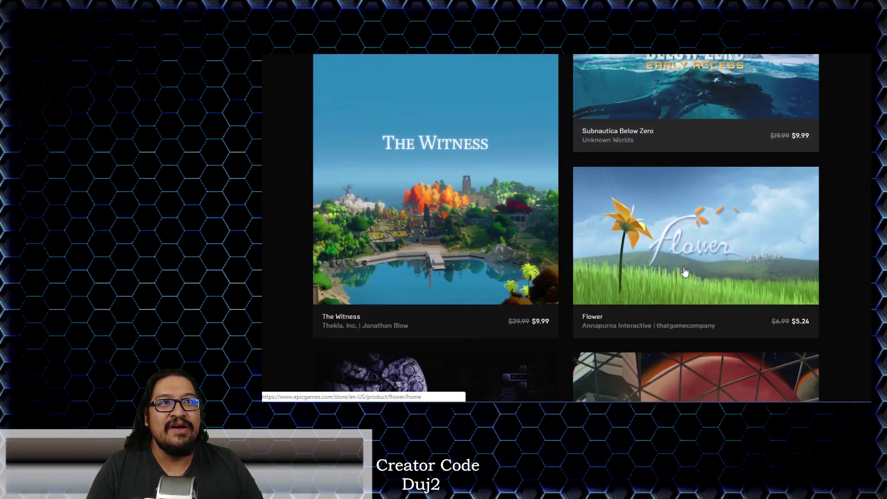
scroll(684, 271, "down", 1)
scroll(684, 271, "down", 1)
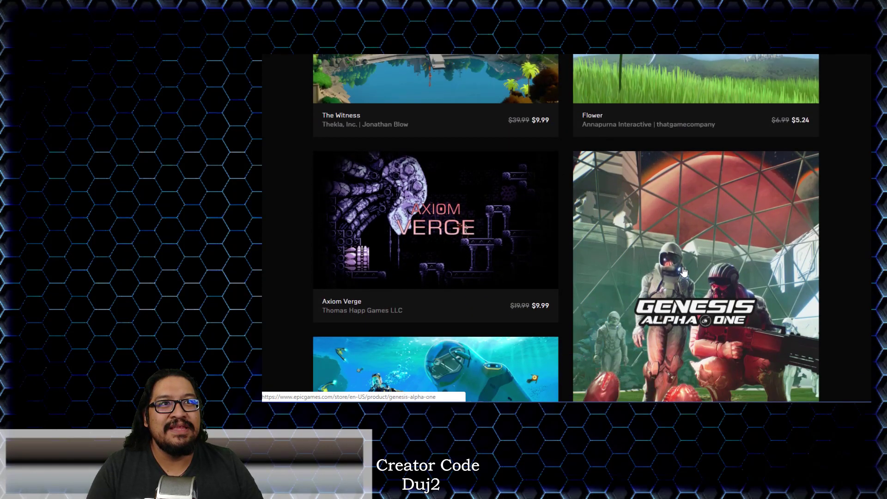
scroll(683, 271, "down", 2)
scroll(683, 271, "down", 1)
scroll(684, 271, "down", 1)
scroll(684, 277, "down", 2)
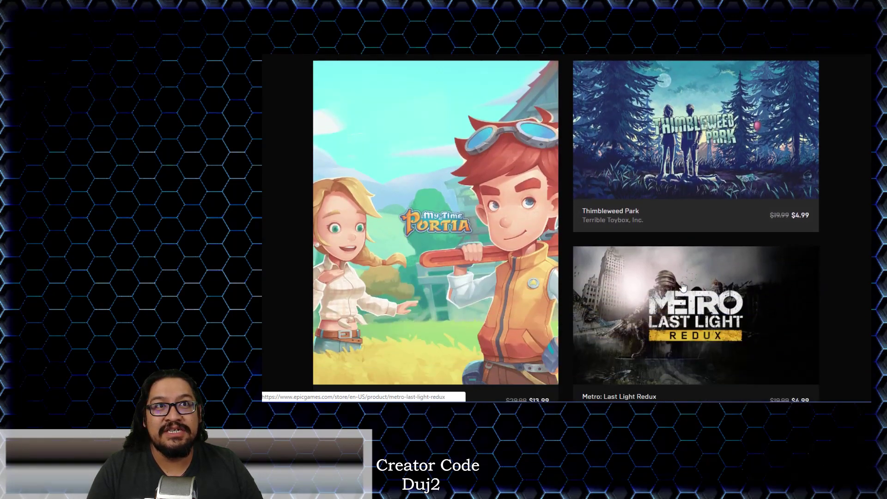
scroll(684, 287, "down", 2)
scroll(683, 291, "down", 1)
scroll(684, 298, "up", 1)
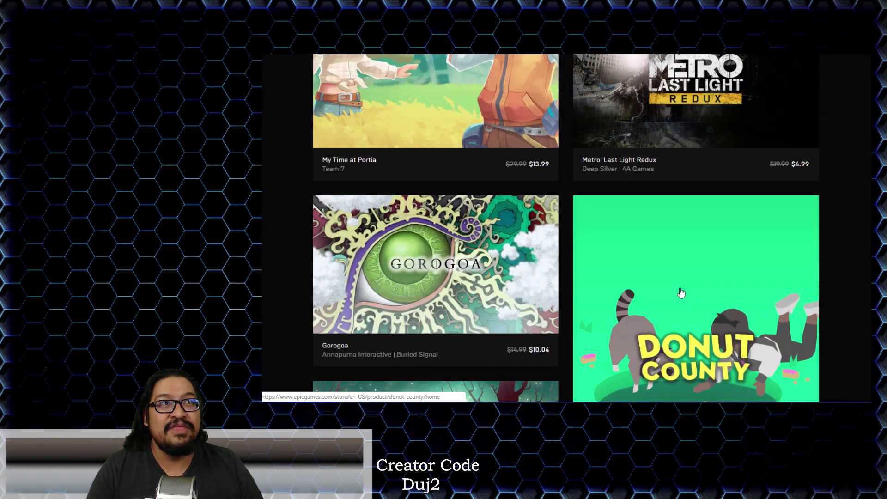
scroll(684, 301, "up", 2)
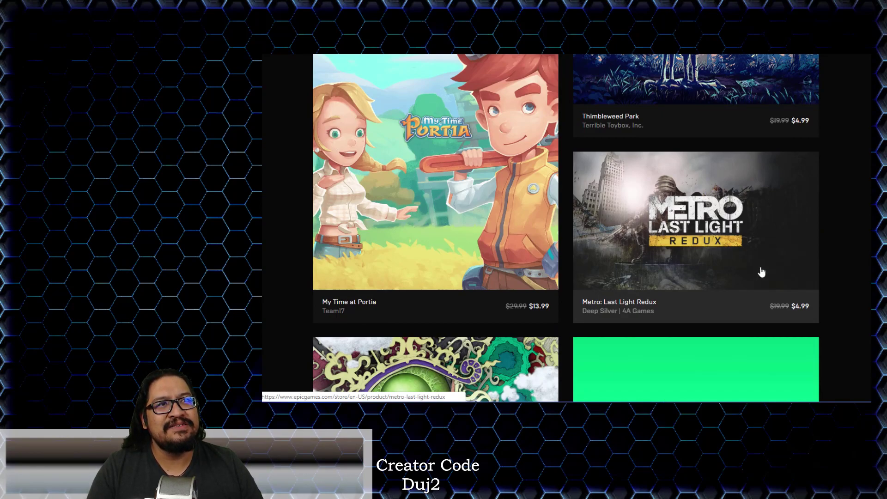
View the Metro: Last Light Redux page at $4.99 (75% off), then head back
left_click(761, 272)
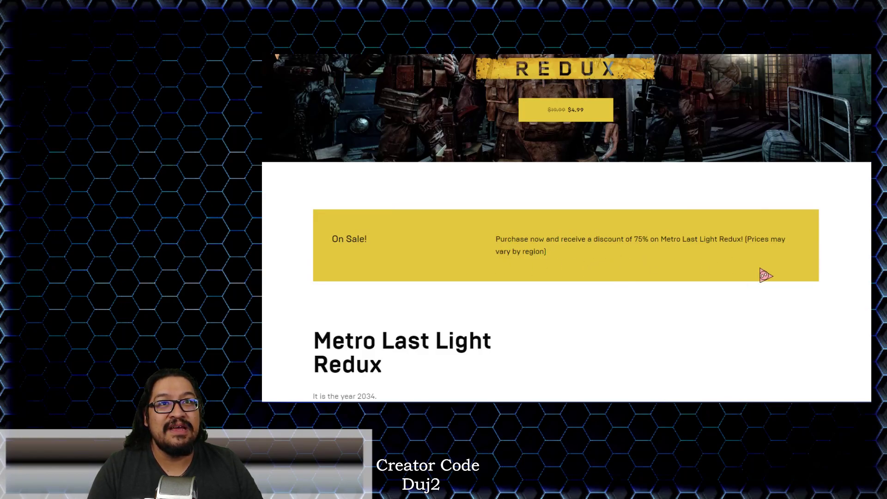
scroll(766, 275, "down", 2)
scroll(765, 276, "down", 3)
scroll(766, 275, "down", 3)
scroll(766, 275, "down", 3)
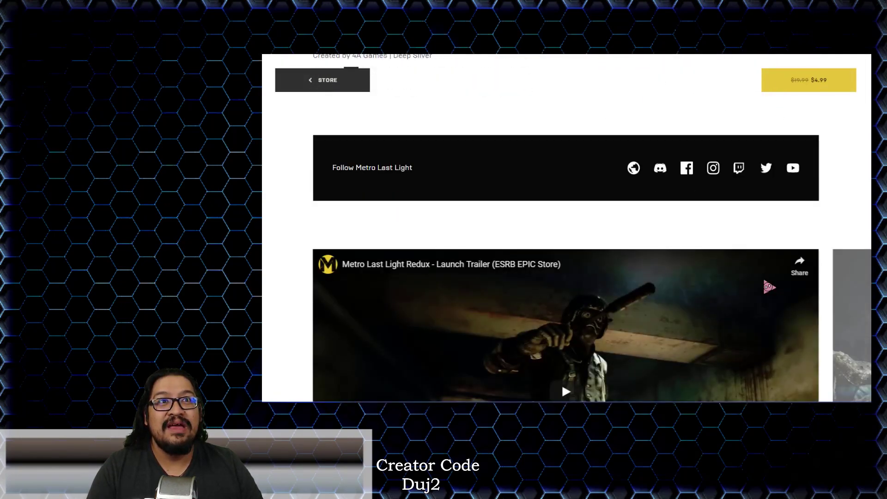
scroll(765, 283, "down", 1)
scroll(697, 351, "up", 5)
scroll(691, 356, "up", 3)
scroll(691, 357, "up", 3)
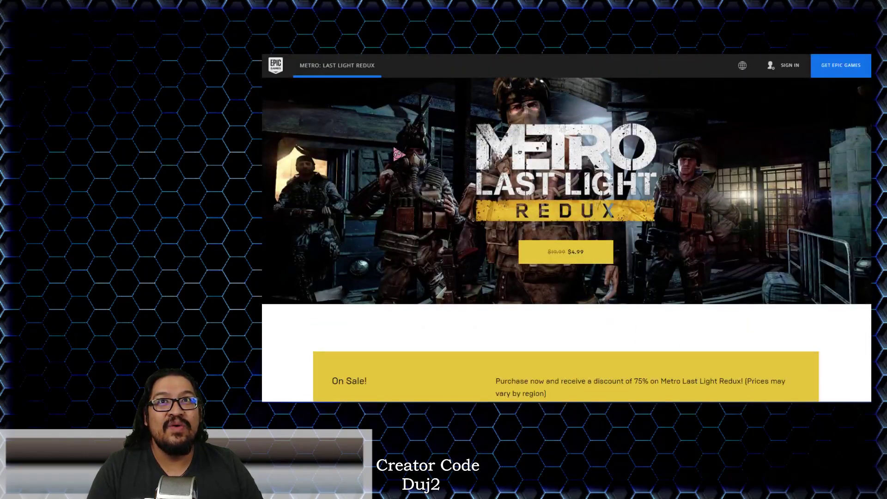
left_click(286, 67)
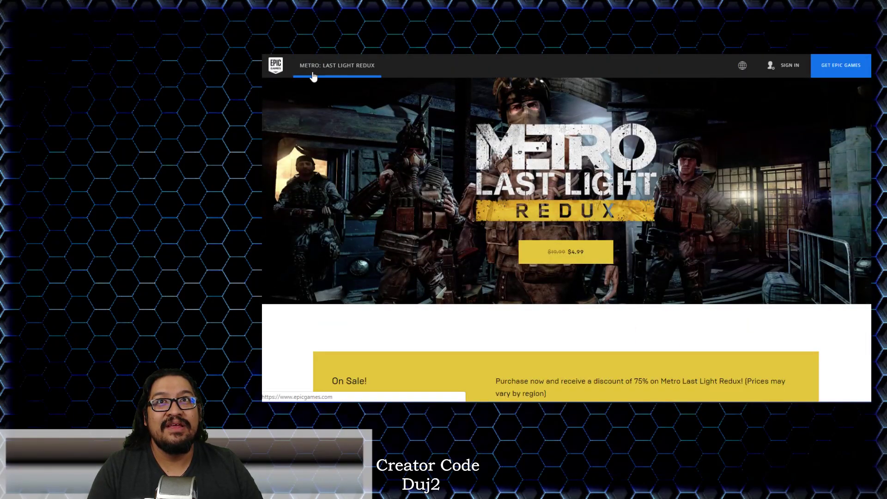
scroll(650, 206, "down", 3)
scroll(651, 206, "down", 2)
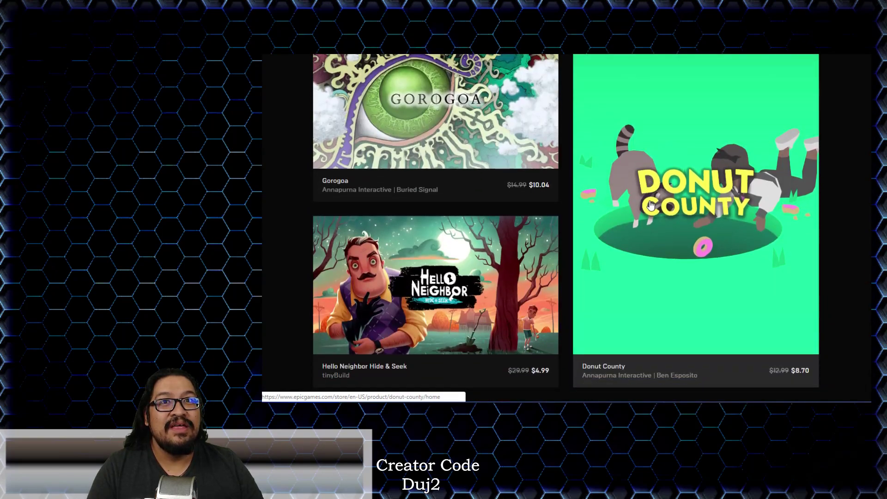
scroll(650, 206, "down", 3)
scroll(650, 206, "down", 3)
scroll(651, 206, "down", 2)
scroll(651, 206, "down", 1)
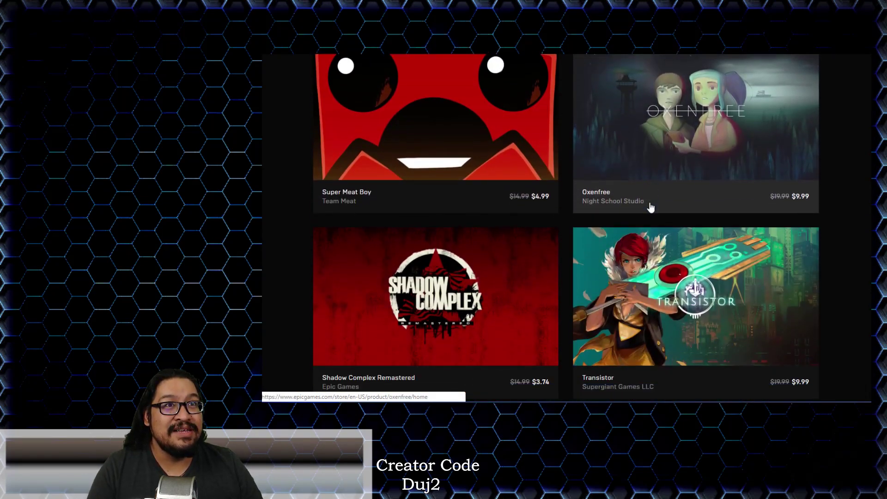
scroll(651, 206, "down", 2)
scroll(651, 205, "down", 1)
scroll(729, 243, "down", 1)
scroll(728, 242, "down", 2)
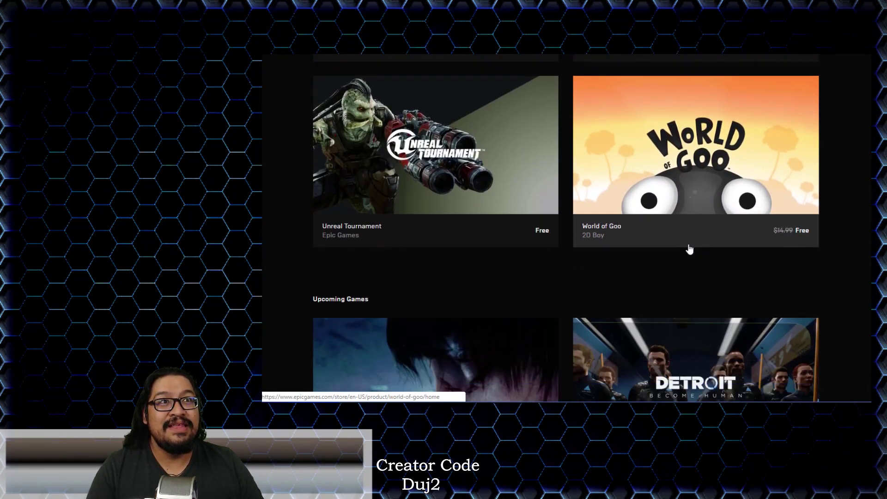
scroll(690, 248, "down", 2)
scroll(693, 250, "up", 2)
Open the World of Goo page, now free instead of $14.99
left_click(730, 173)
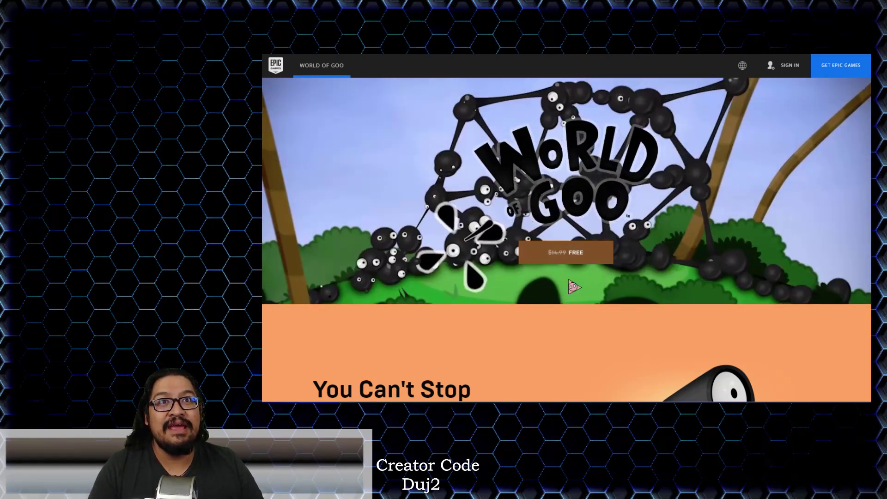
Go back from World of Goo to the store grid with Upcoming Games
left_click(272, 66)
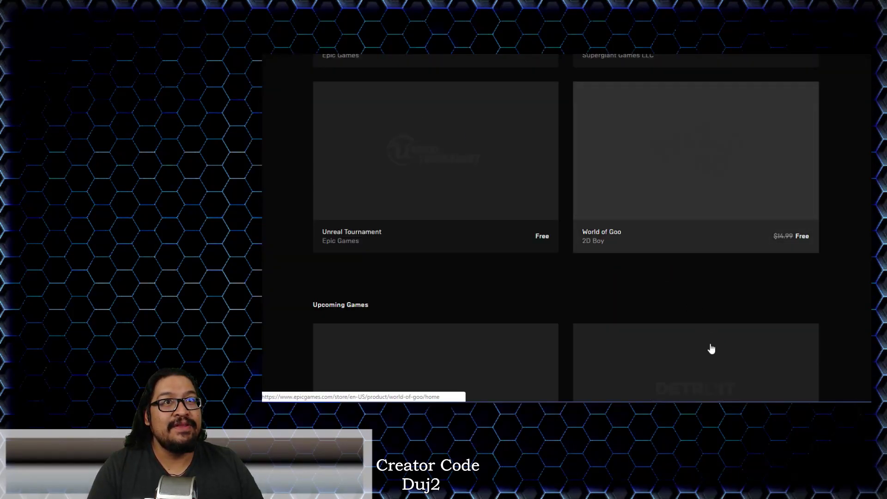
scroll(747, 292, "down", 4)
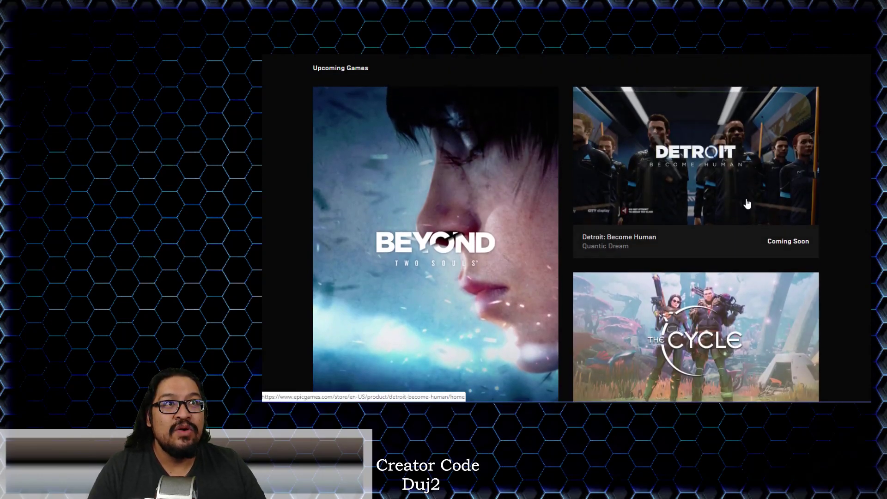
scroll(746, 208, "down", 4)
scroll(745, 206, "down", 3)
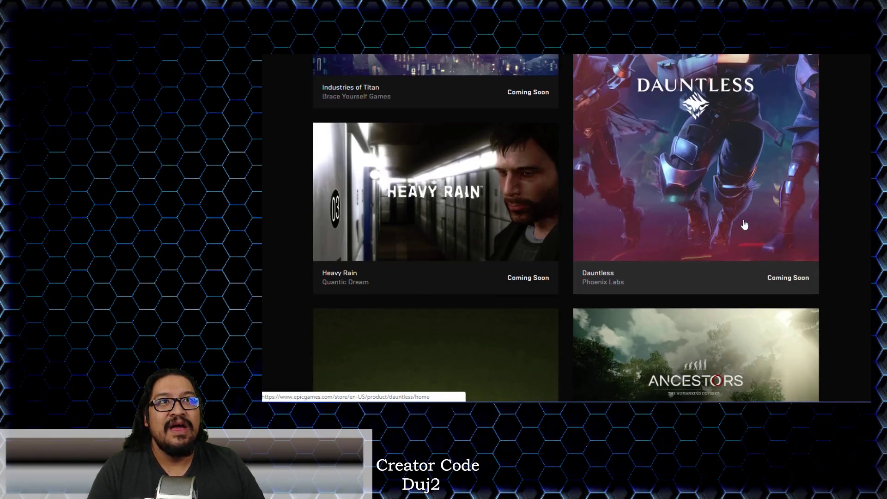
scroll(745, 222, "up", 1)
scroll(747, 236, "down", 5)
scroll(748, 240, "down", 1)
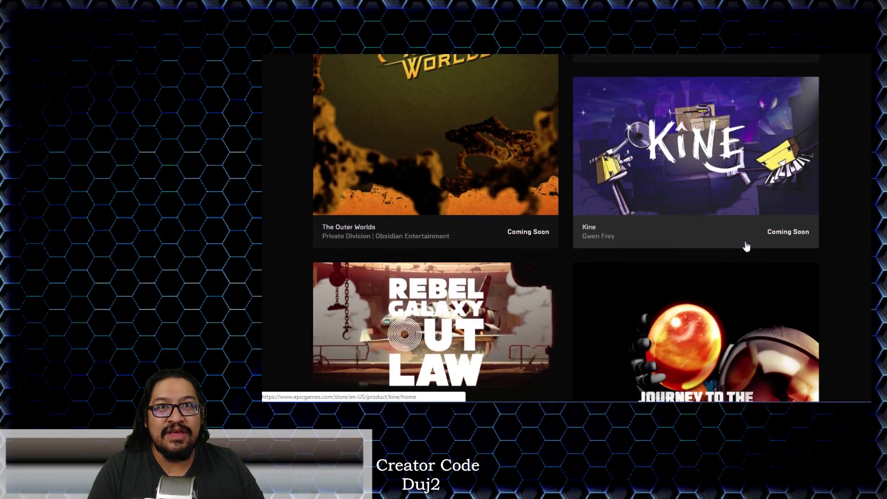
scroll(748, 243, "down", 2)
scroll(750, 250, "down", 2)
scroll(755, 258, "down", 3)
scroll(756, 259, "down", 3)
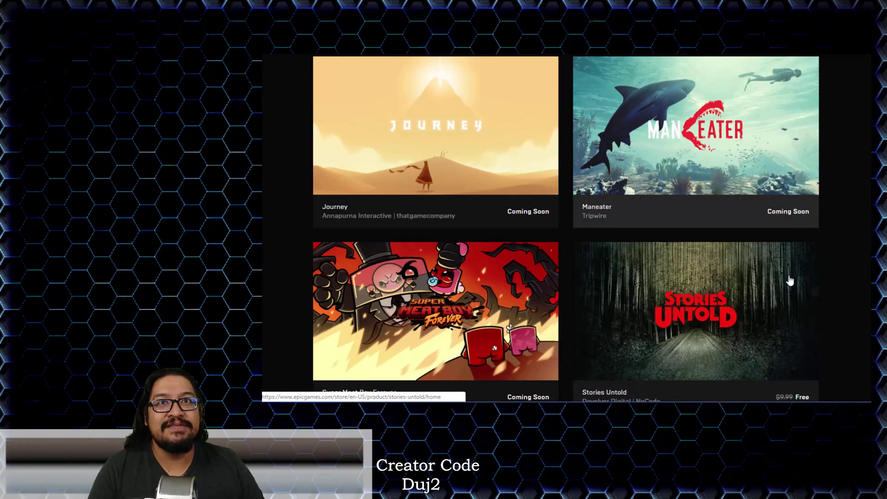
scroll(756, 259, "down", 3)
scroll(837, 340, "down", 2)
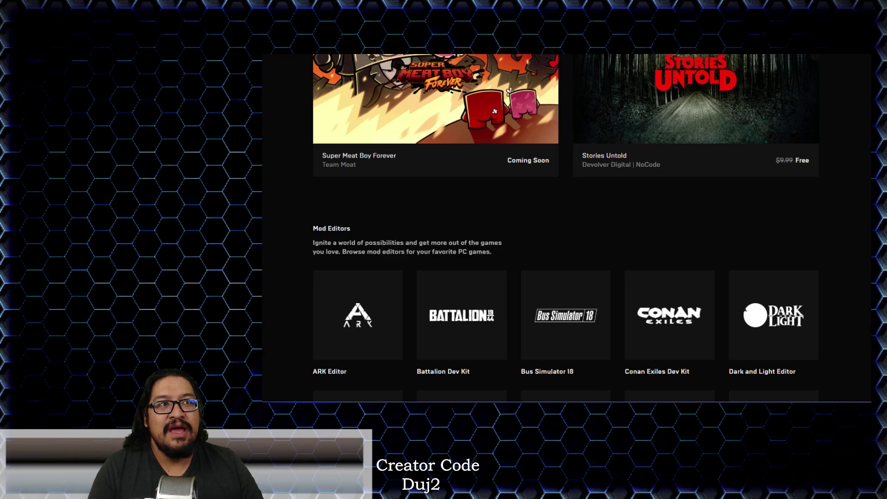
scroll(832, 91, "up", 15)
scroll(832, 91, "up", 10)
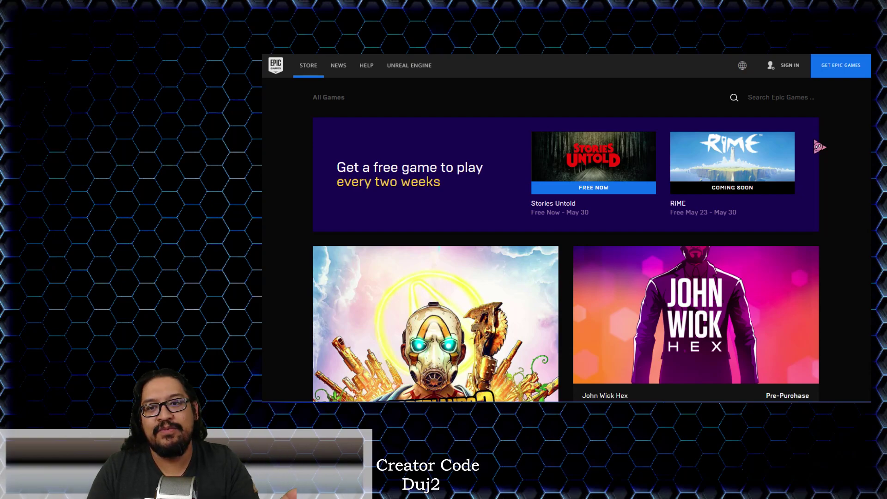
scroll(820, 147, "down", 2)
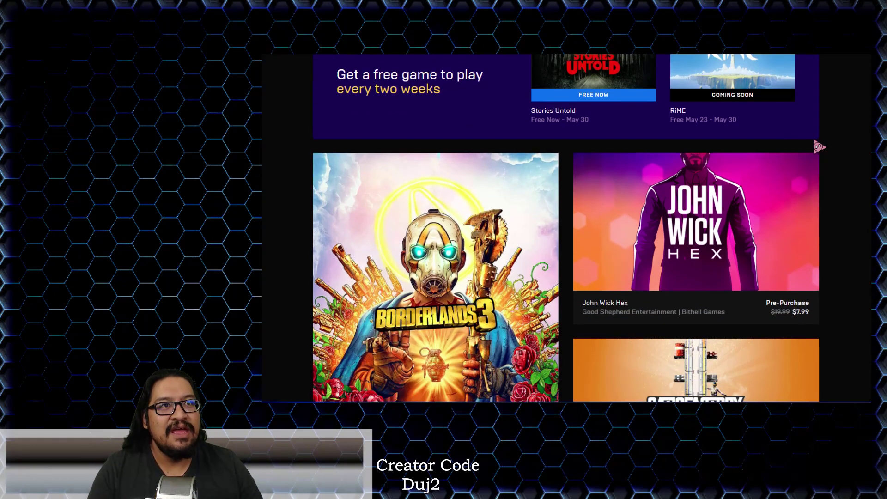
Open the John Wick Hex page showing its $7.99 pre-purchase offer
left_click(768, 250)
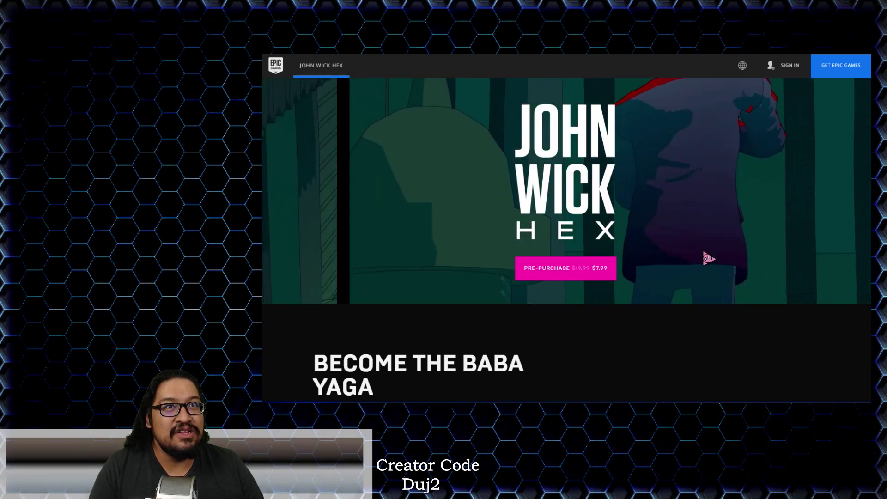
scroll(765, 275, "down", 1)
scroll(585, 316, "down", 2)
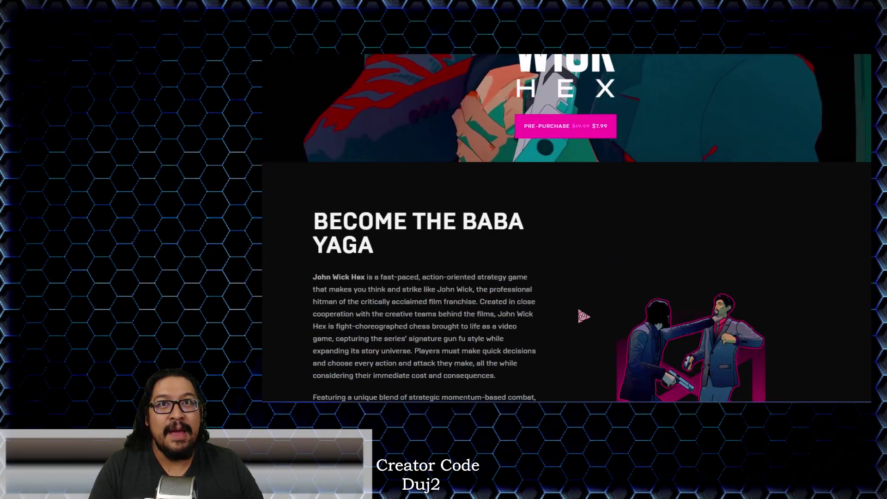
scroll(584, 315, "down", 1)
scroll(584, 315, "down", 1)
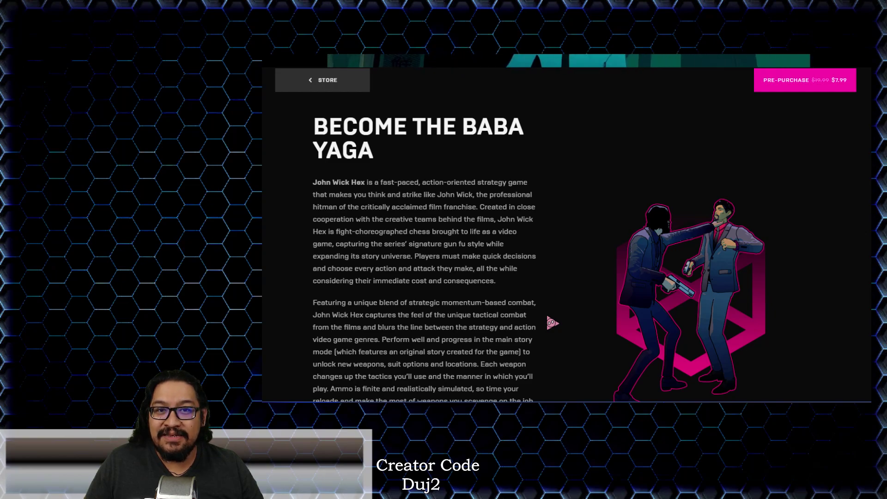
scroll(561, 320, "down", 1)
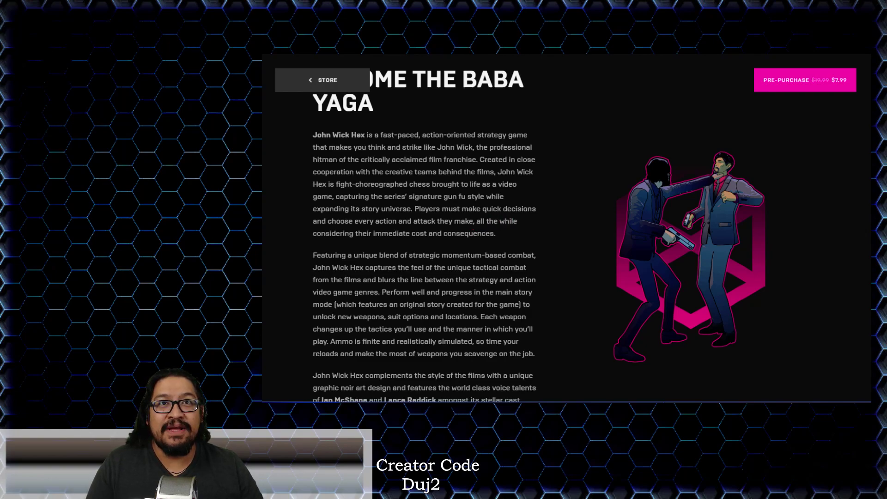
scroll(516, 245, "down", 1)
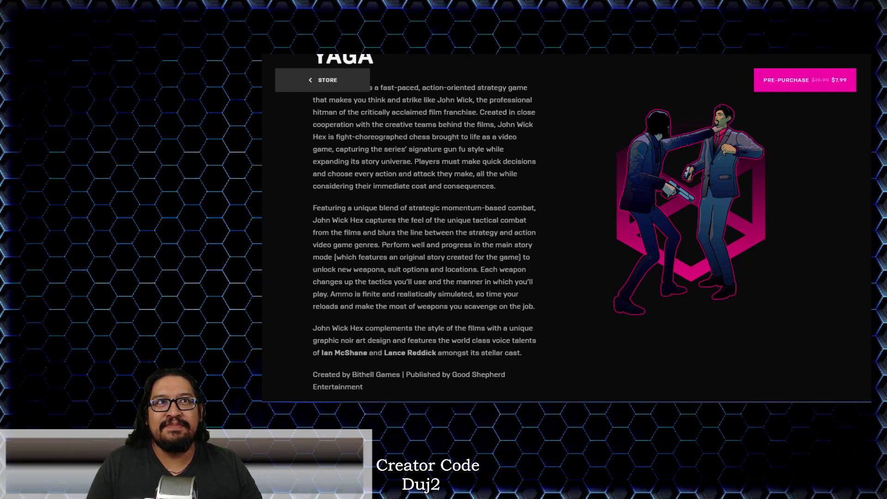
scroll(501, 218, "down", 1)
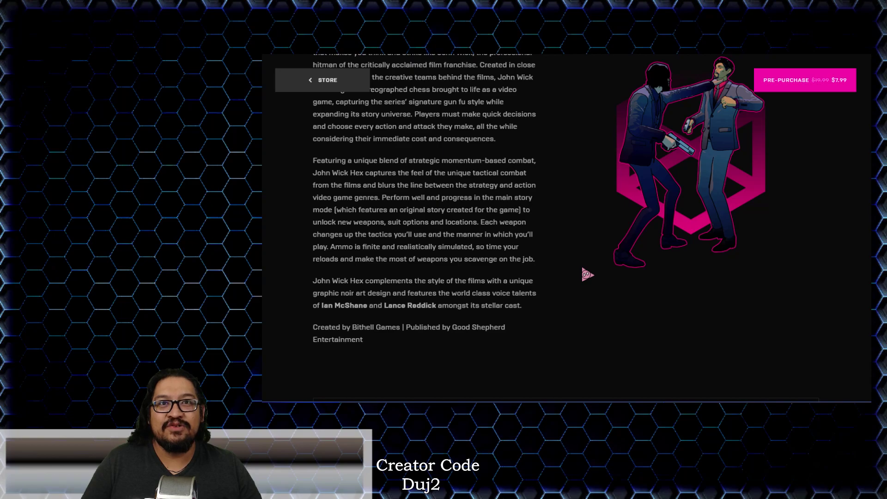
scroll(588, 274, "down", 1)
scroll(588, 275, "down", 3)
scroll(588, 275, "down", 3)
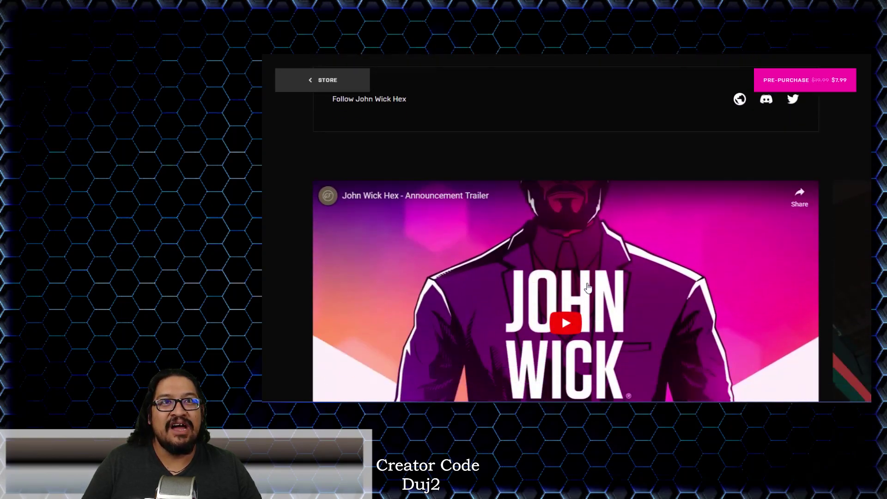
scroll(705, 324, "down", 3)
scroll(705, 324, "down", 2)
scroll(705, 324, "down", 2)
scroll(705, 324, "down", 2)
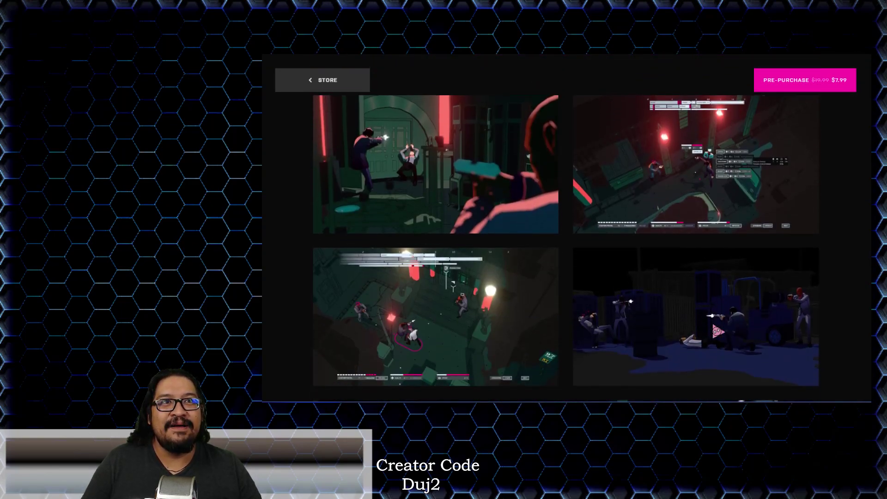
scroll(717, 332, "down", 2)
scroll(717, 332, "down", 3)
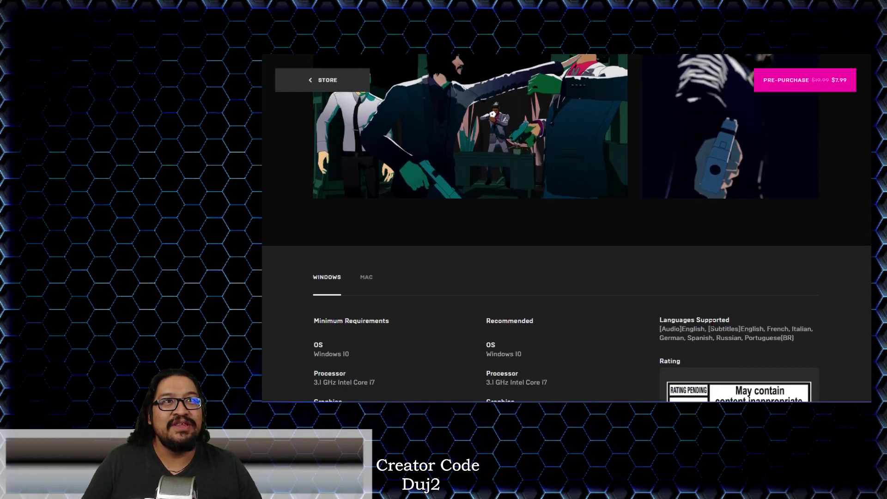
scroll(718, 332, "up", 3)
scroll(718, 331, "up", 1)
scroll(703, 335, "up", 3)
scroll(704, 335, "up", 3)
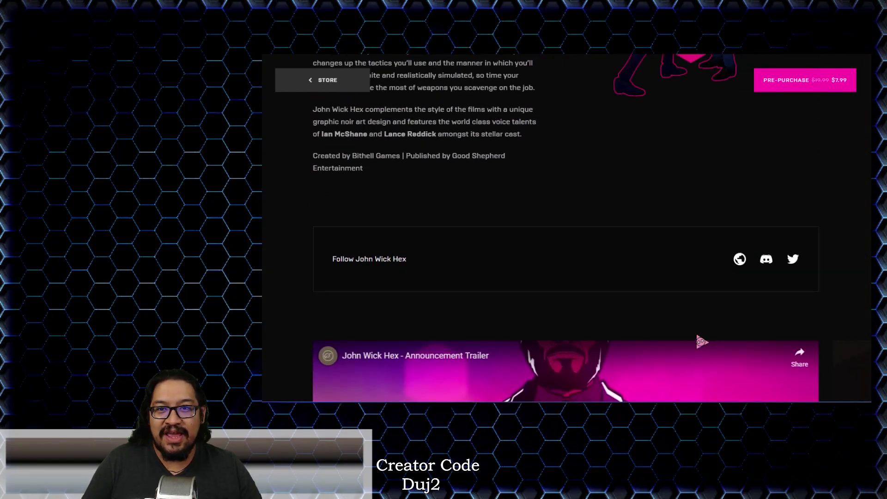
scroll(697, 329, "up", 3)
scroll(707, 305, "up", 2)
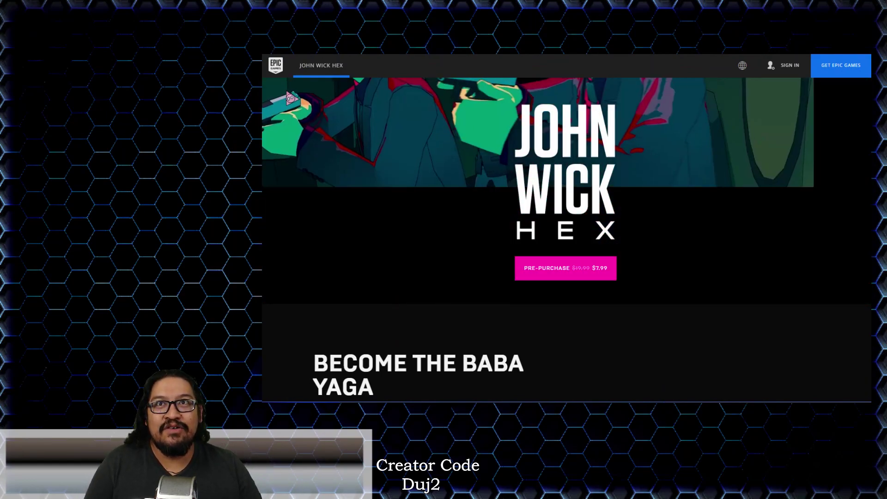
Go back from John Wick Hex to the store front with Alt+Left
key("alt+Left")
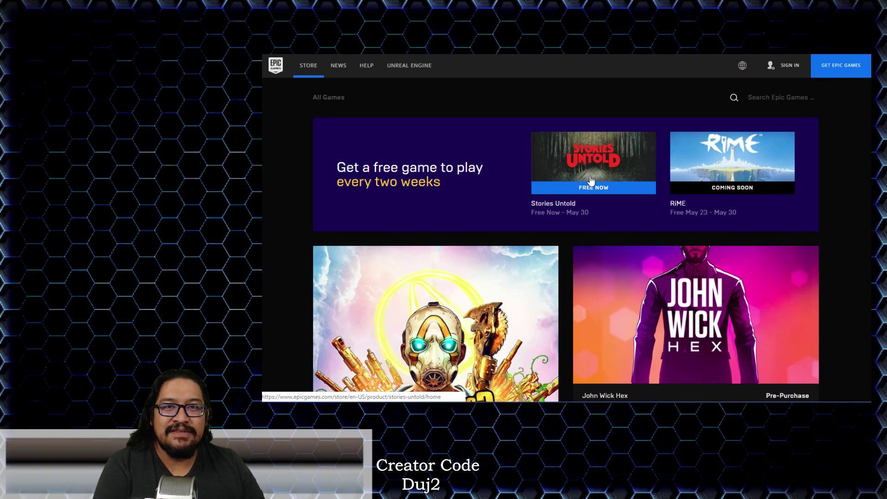
scroll(592, 181, "down", 2)
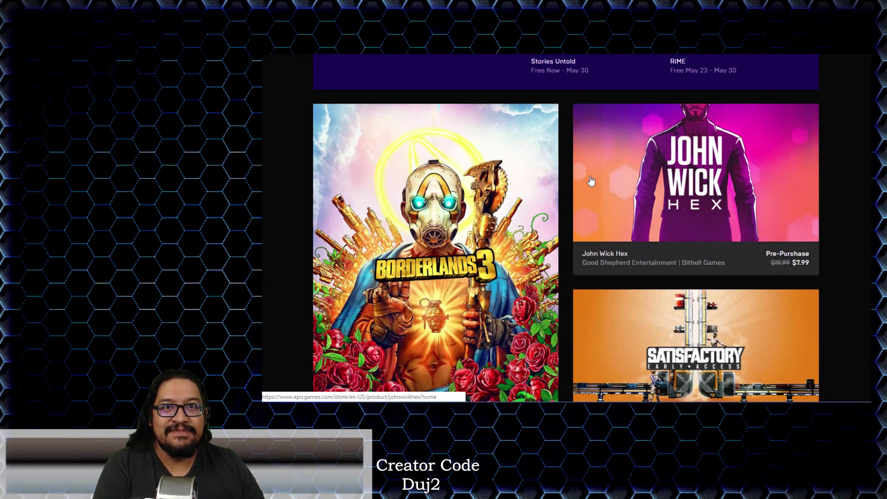
scroll(591, 182, "up", 2)
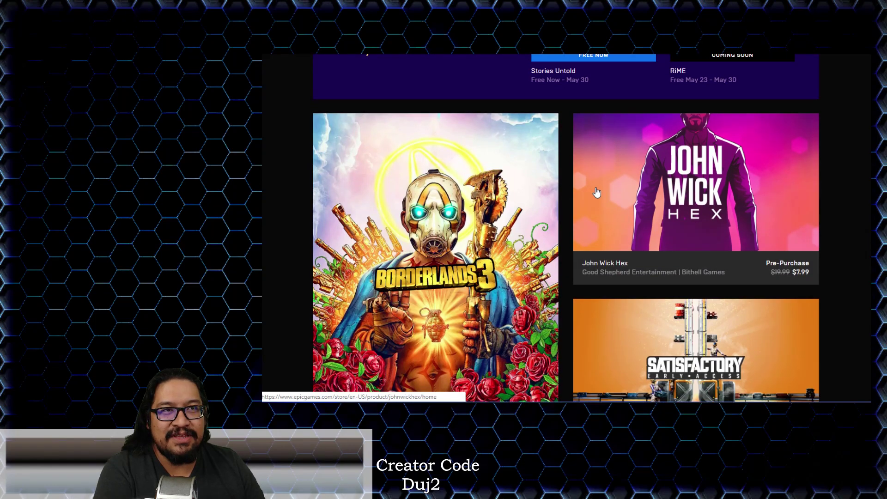